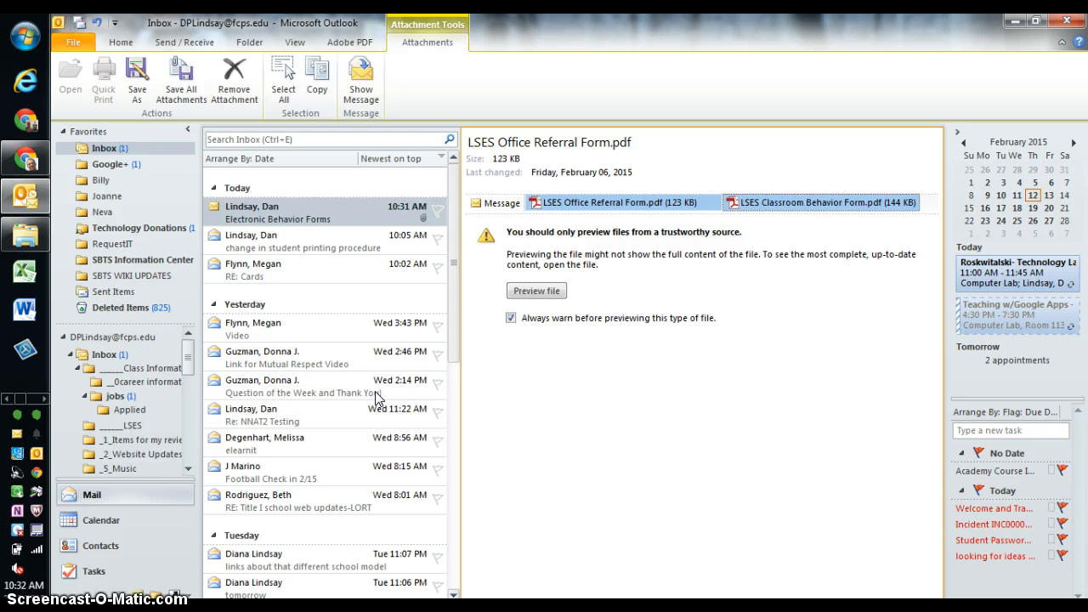
Select the Electronic Behavior Forms message and restore Outlook to a smaller window.
click(267, 210)
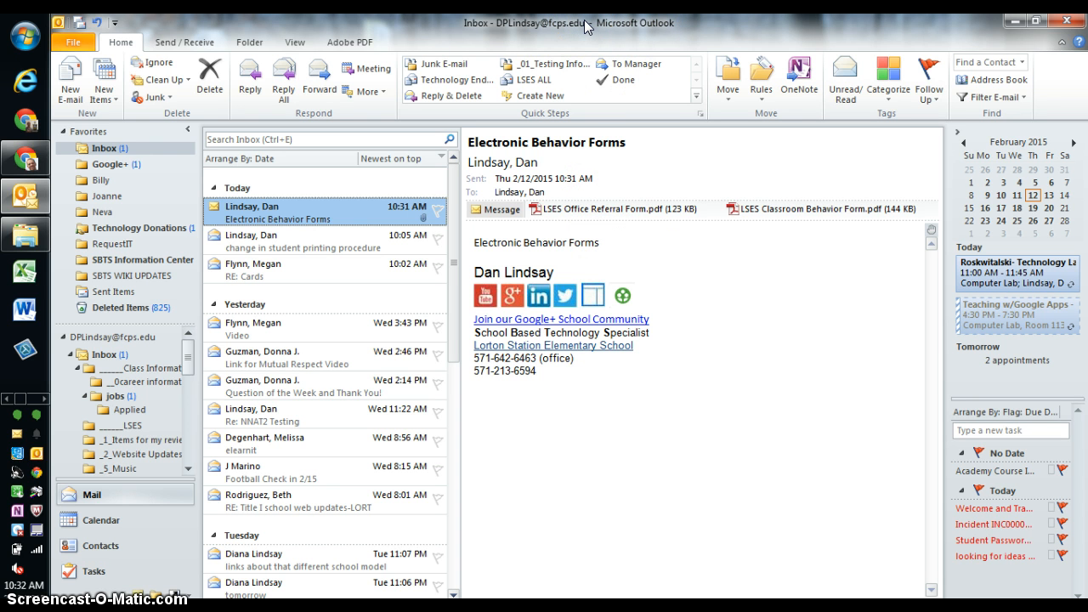
drag(585, 26, 380, 77)
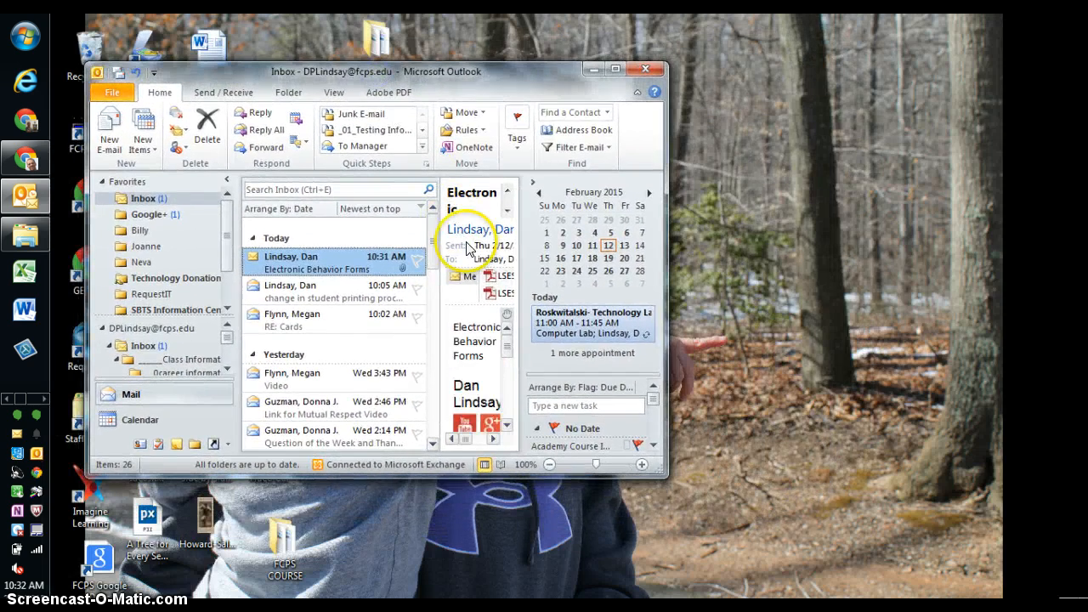
Save both LSES form PDF attachments onto the desktop.
click(499, 279)
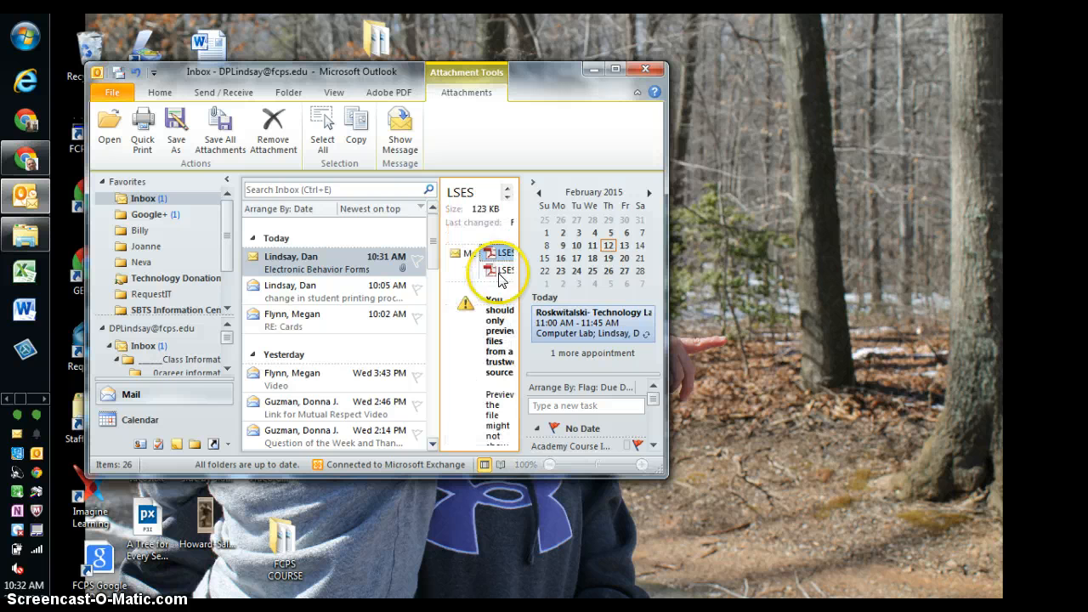
ctrl+click(499, 272)
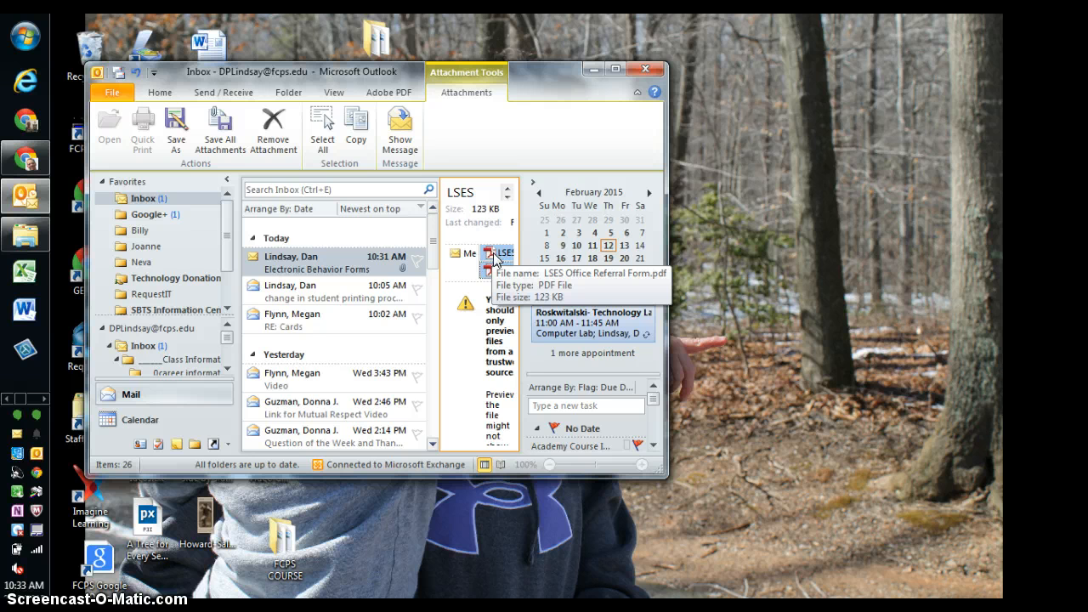
drag(494, 259, 759, 266)
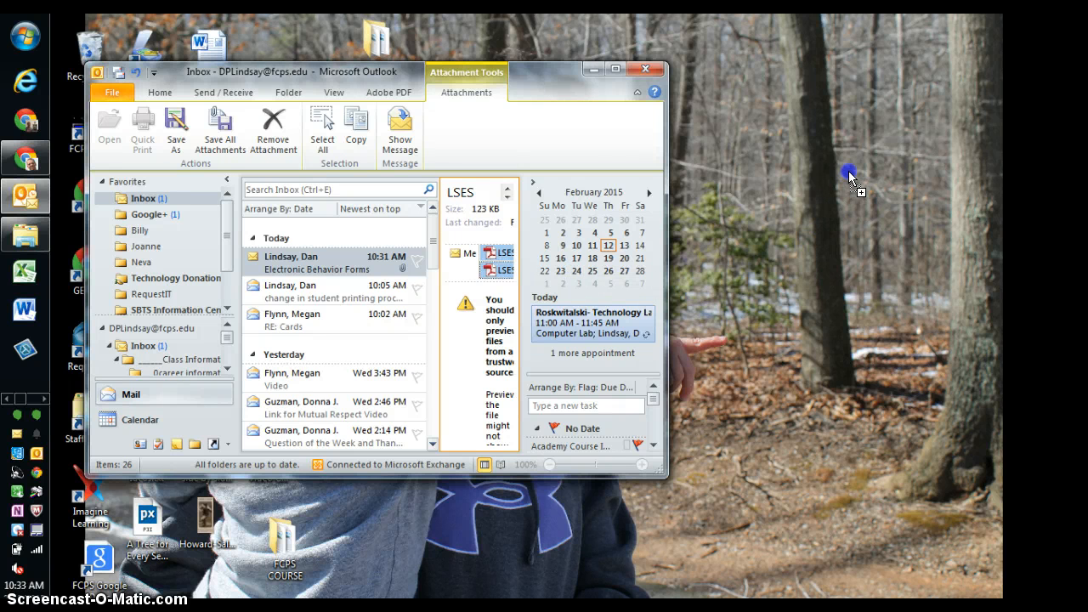
drag(850, 179, 853, 182)
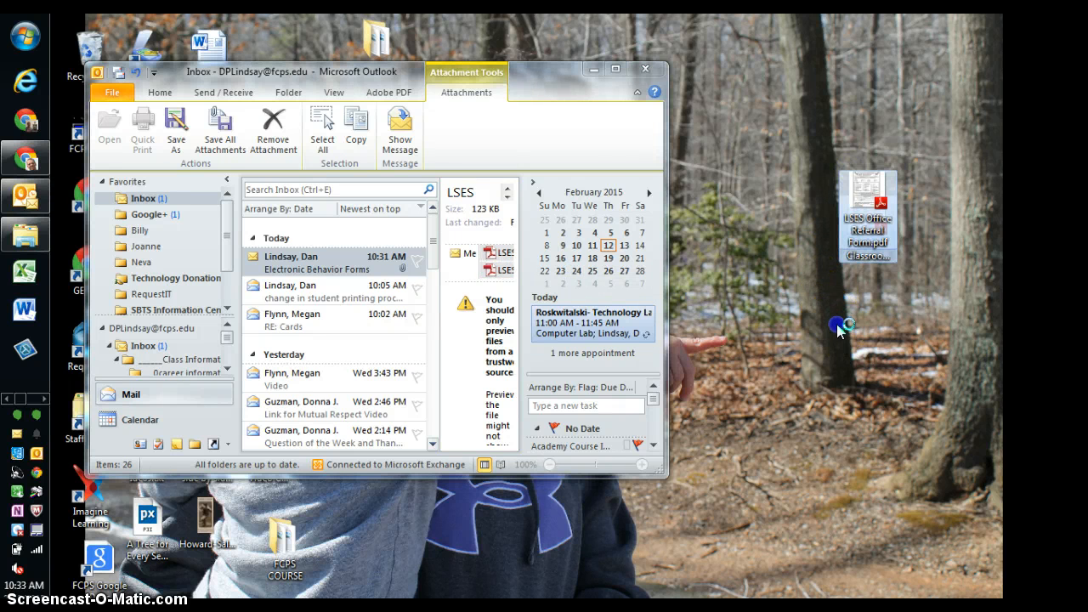
Minimise Outlook and arrange the two LSES PDF files on the desktop.
drag(867, 200, 804, 209)
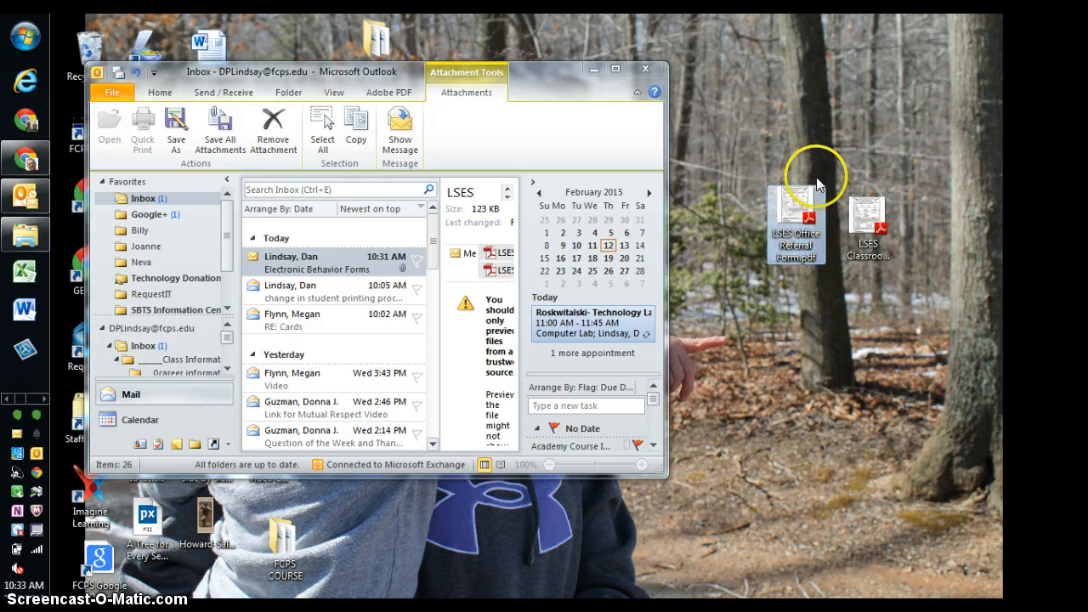
click(866, 214)
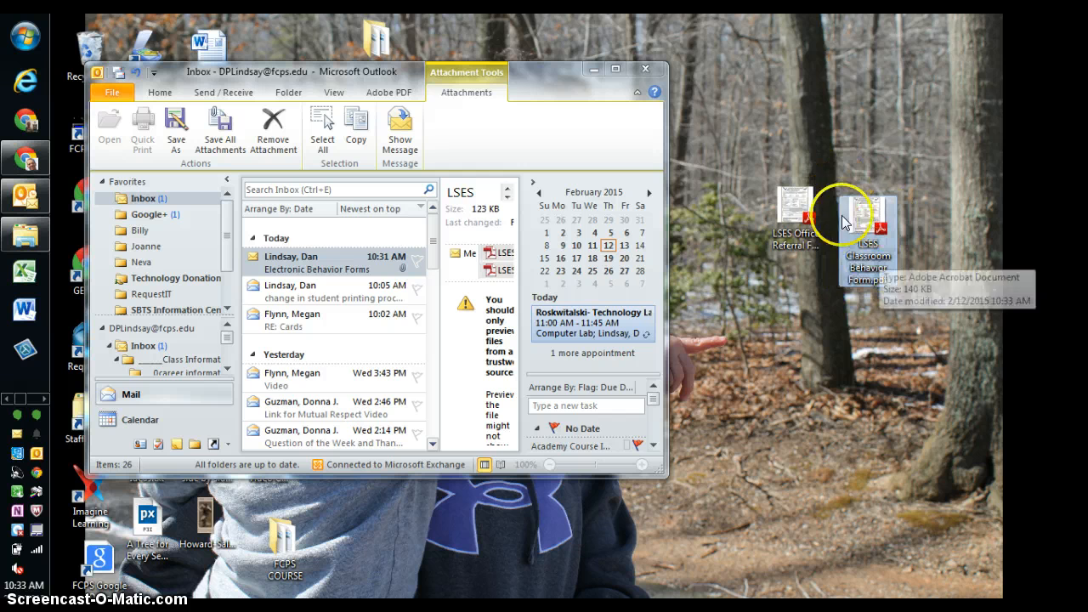
click(592, 70)
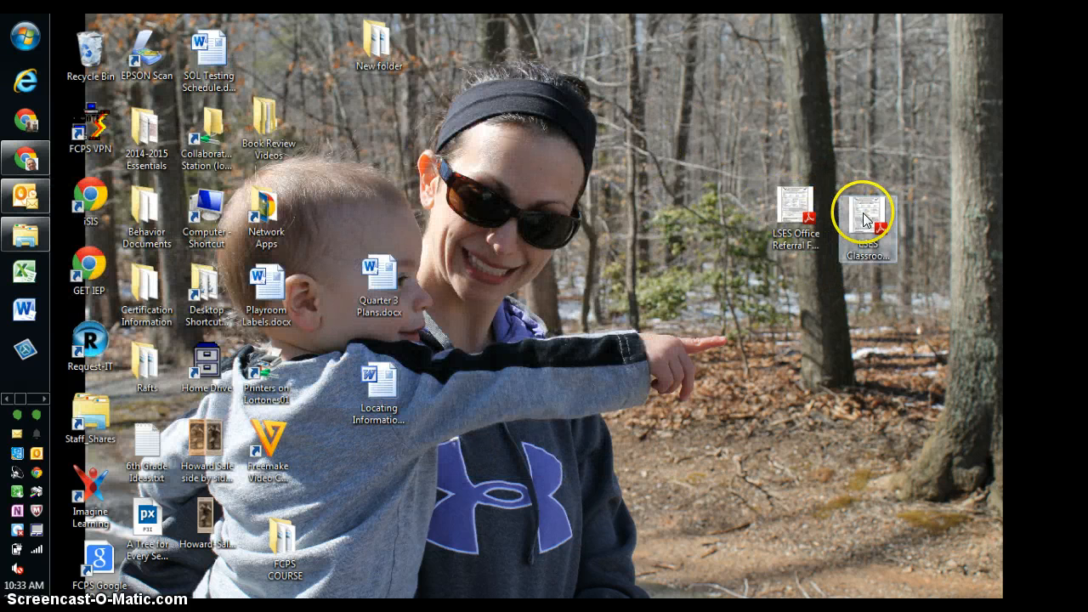
drag(794, 213, 674, 133)
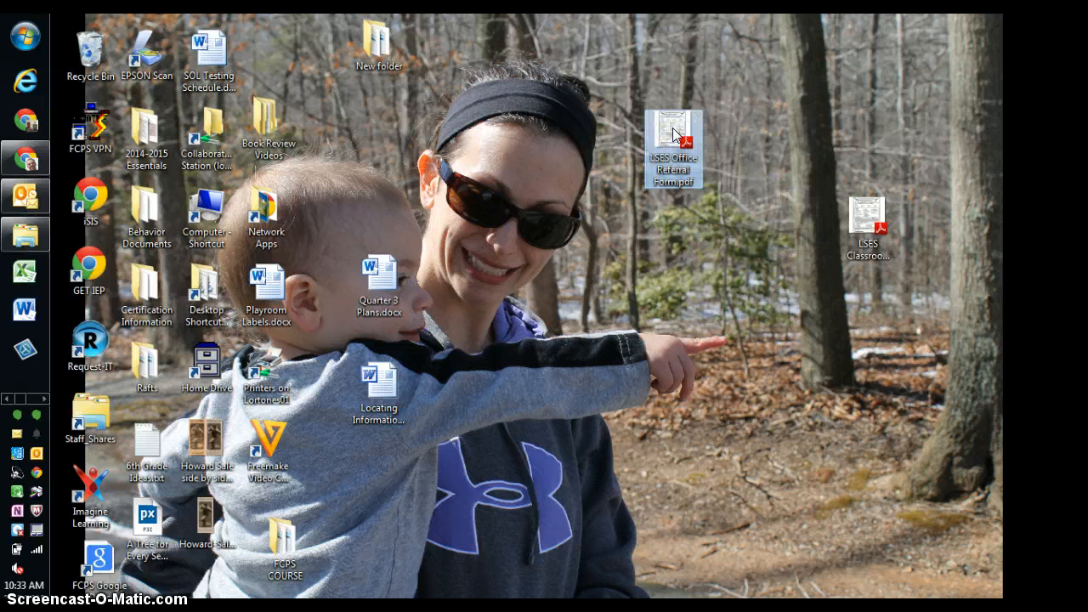
Open LSES Office Referral Form.pdf in a maximised Adobe Reader at 100% zoom and scroll through it.
double_click(673, 133)
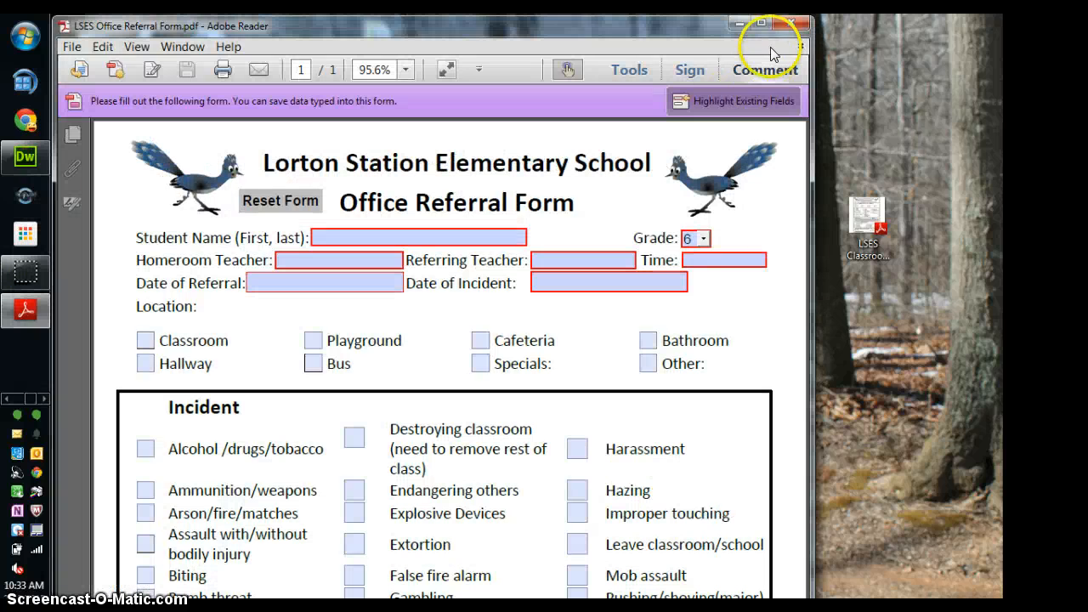
click(763, 27)
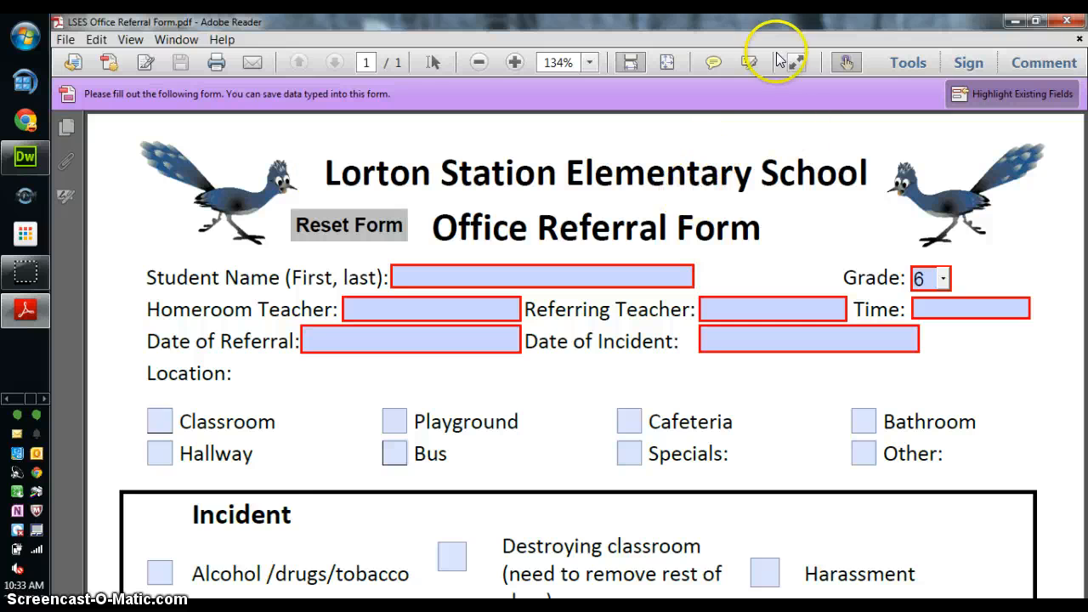
click(479, 63)
click(480, 63)
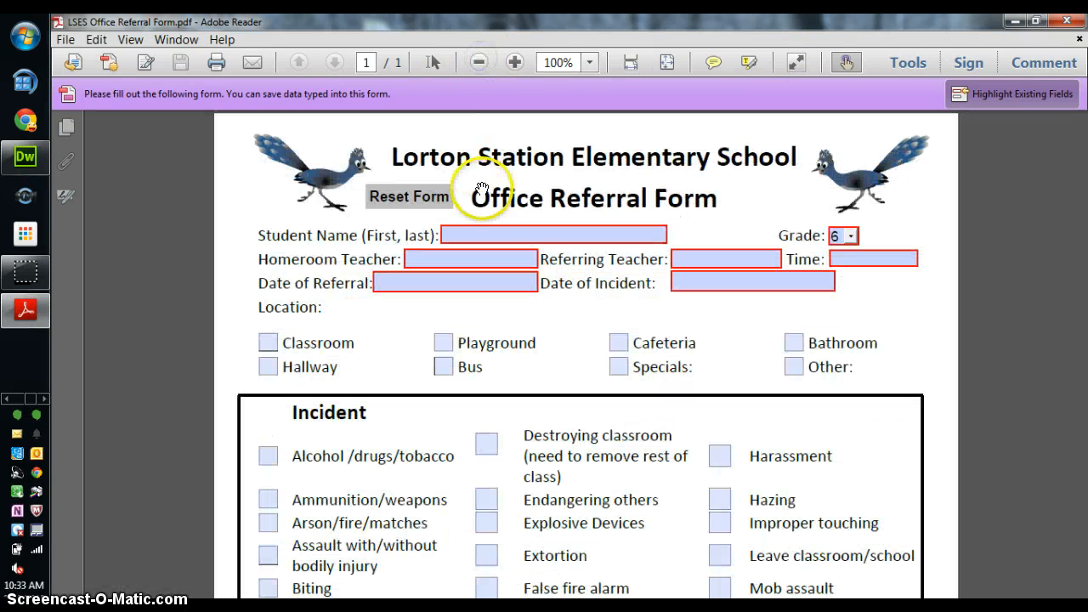
click(468, 235)
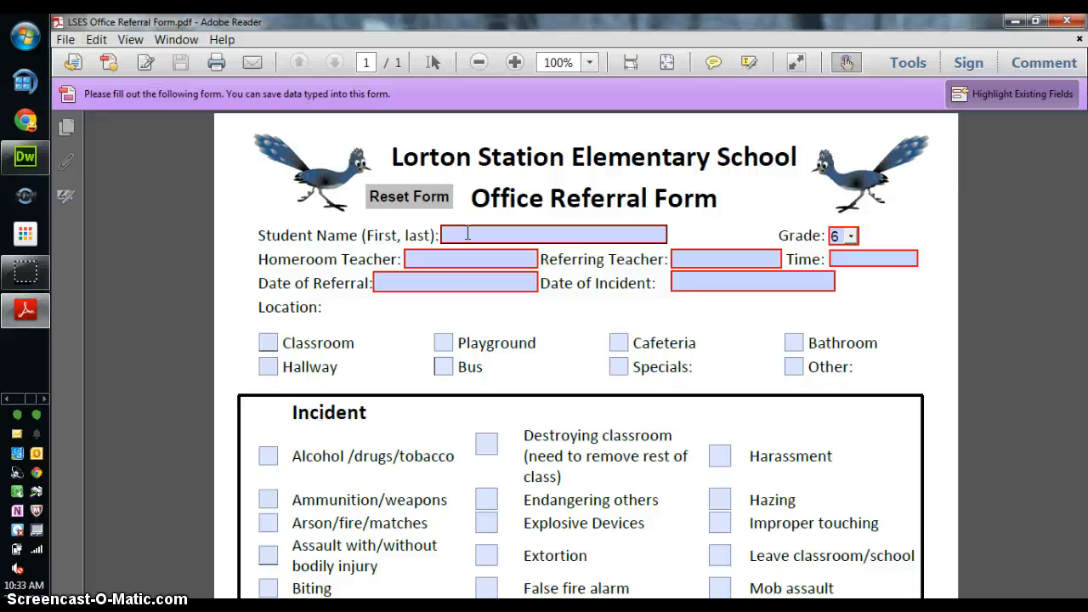
scroll(496, 376, down, 5)
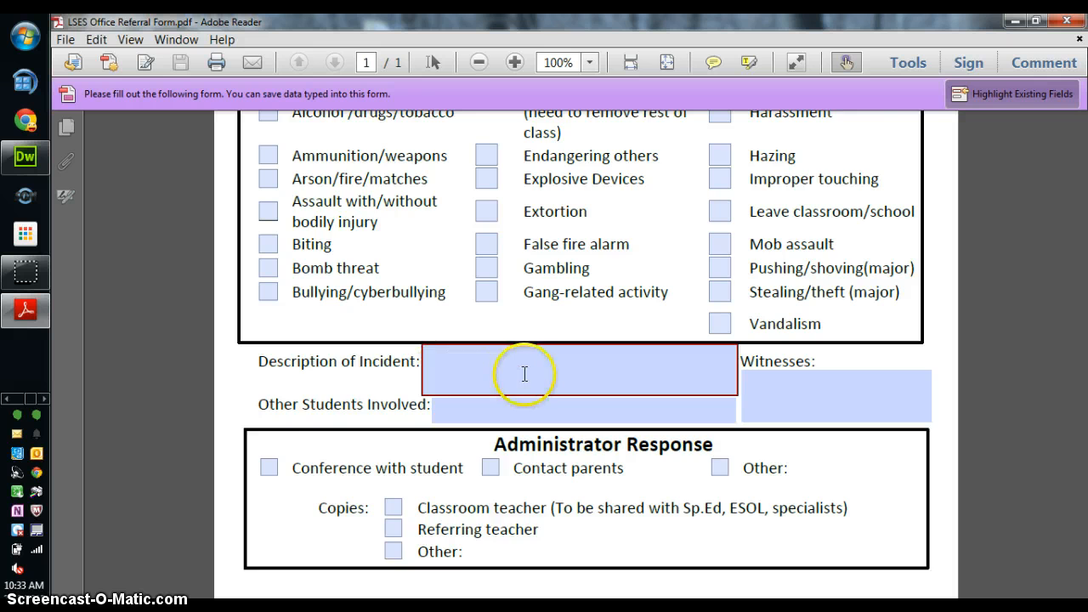
scroll(522, 375, up, 8)
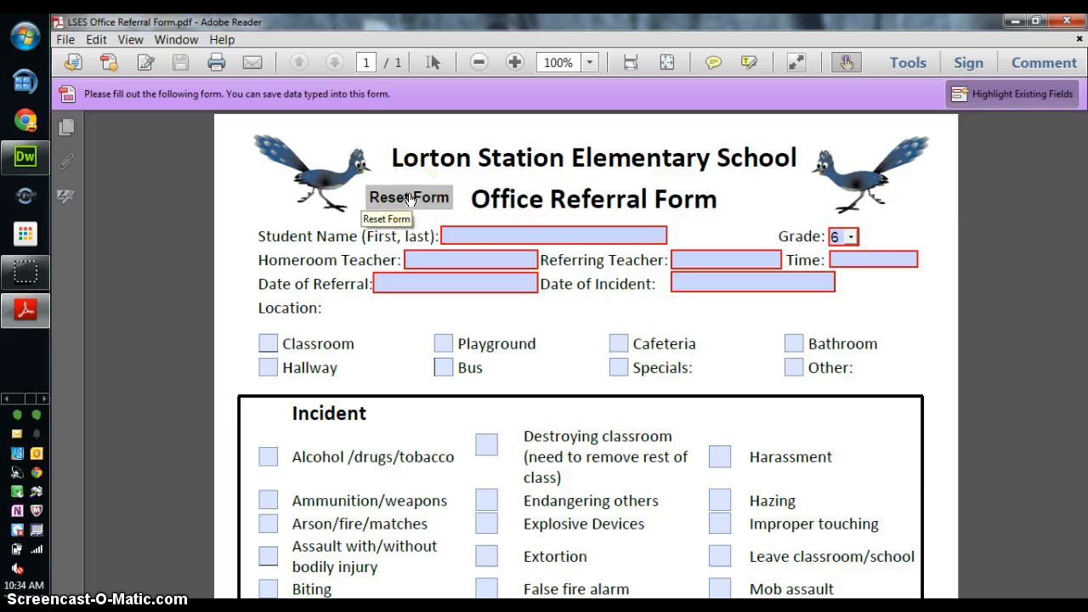
Clear the form's entries, return to Student Name, and set Grade to 1.
click(481, 238)
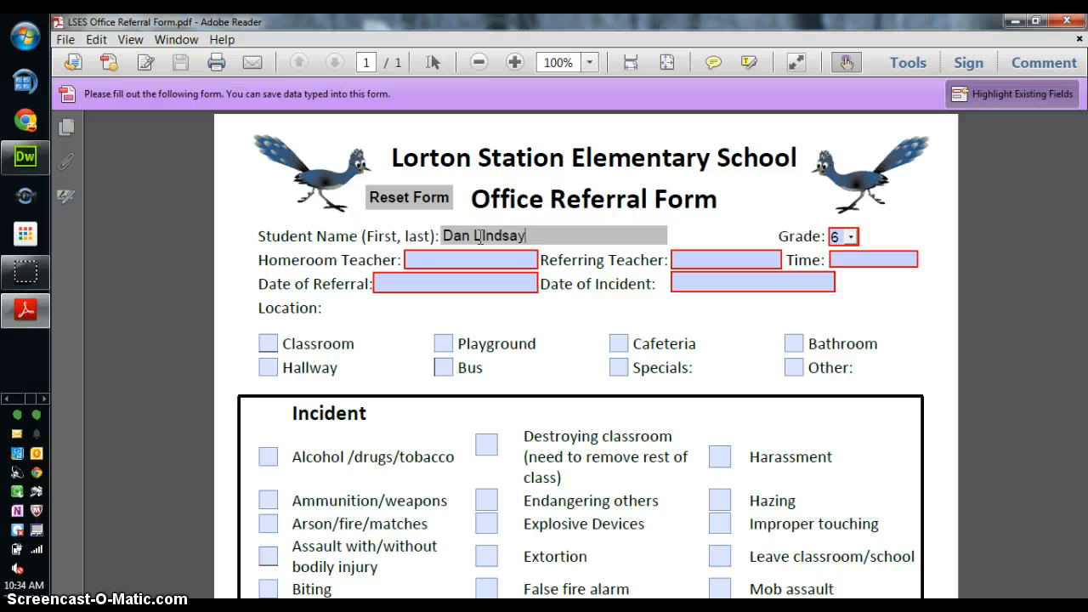
click(404, 199)
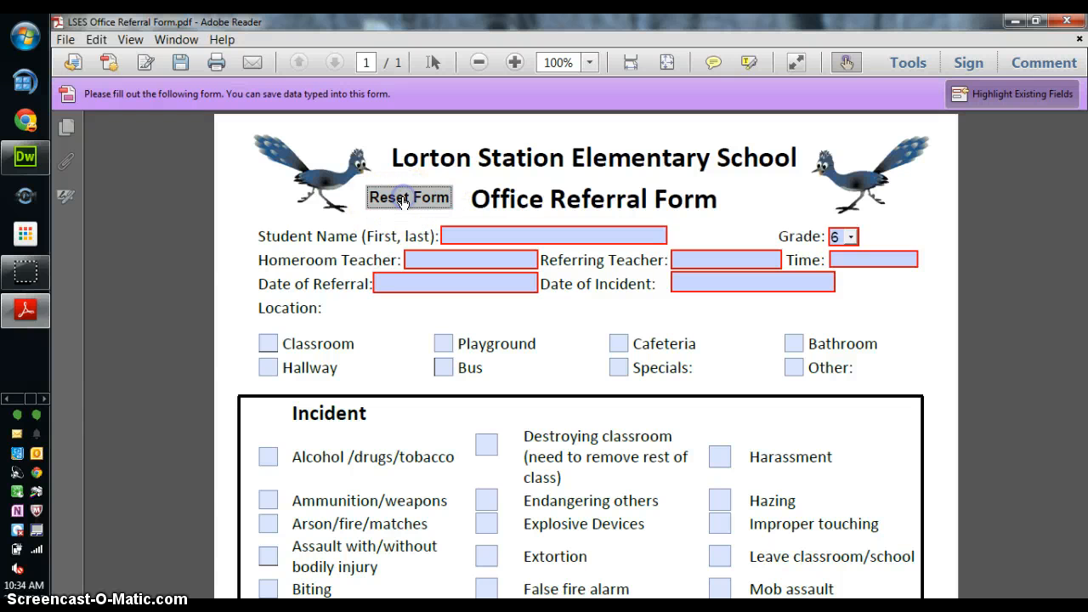
click(497, 238)
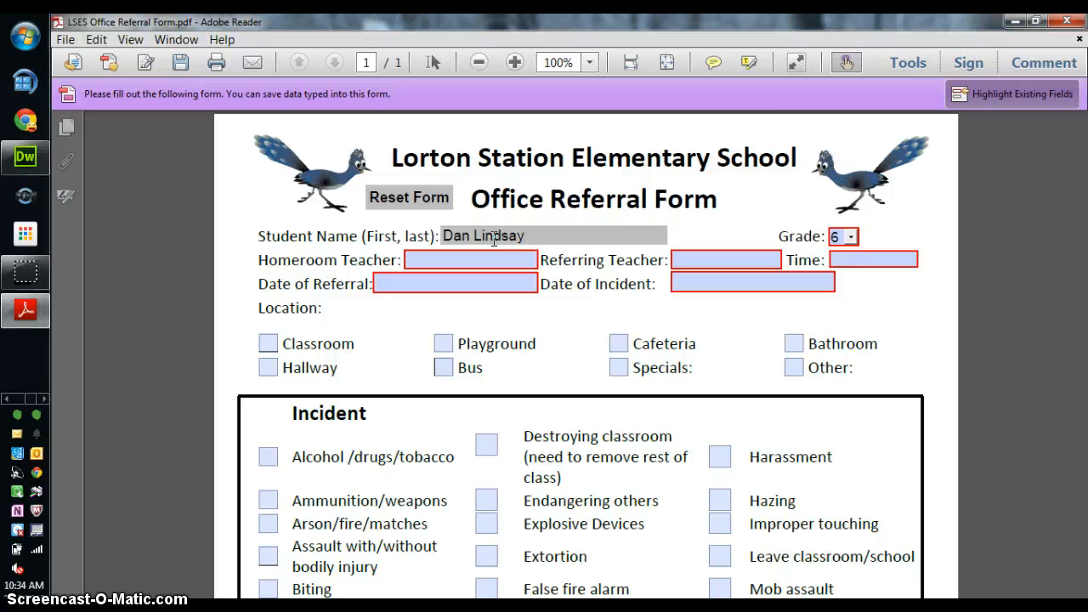
click(850, 237)
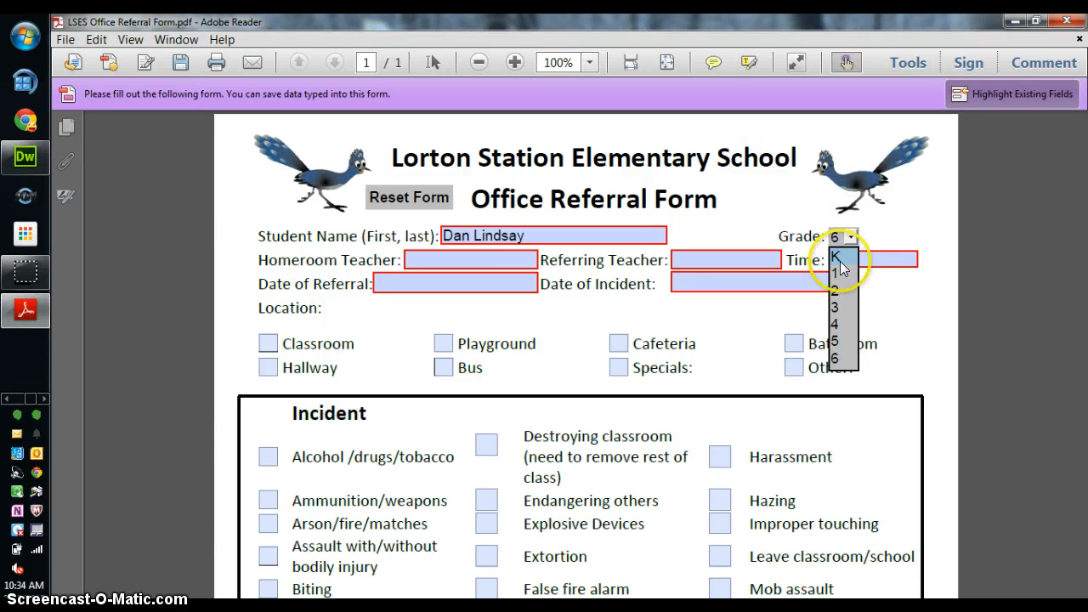
click(837, 273)
Enter the teacher's name as Homeroom and Referring Teacher, time 12:30, and dates 2/2/15.
click(486, 259)
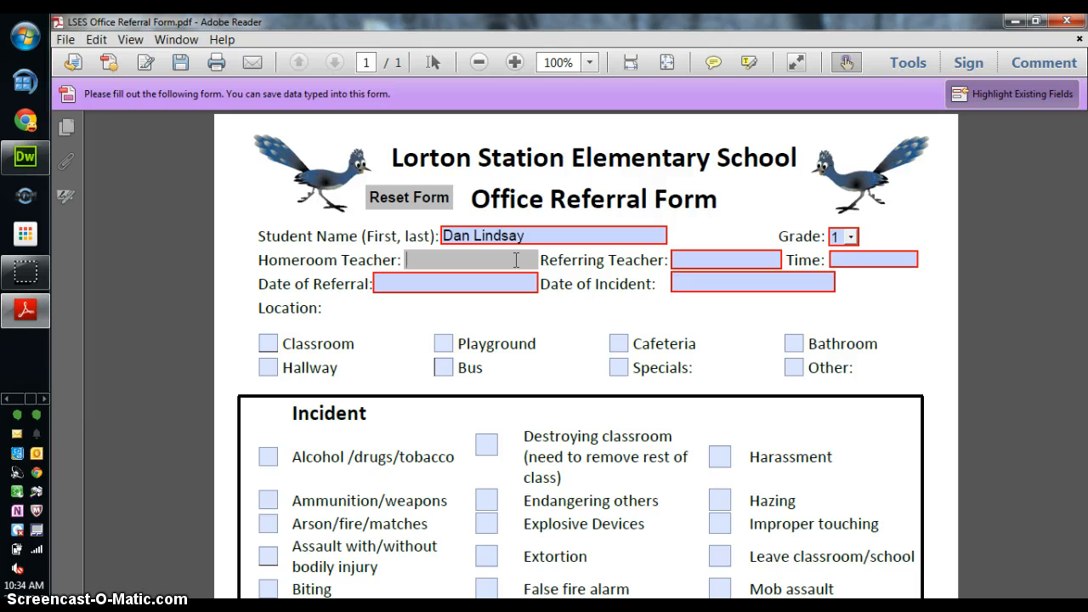
text(Lindsay)
key(Tab)
text(Lindsa)
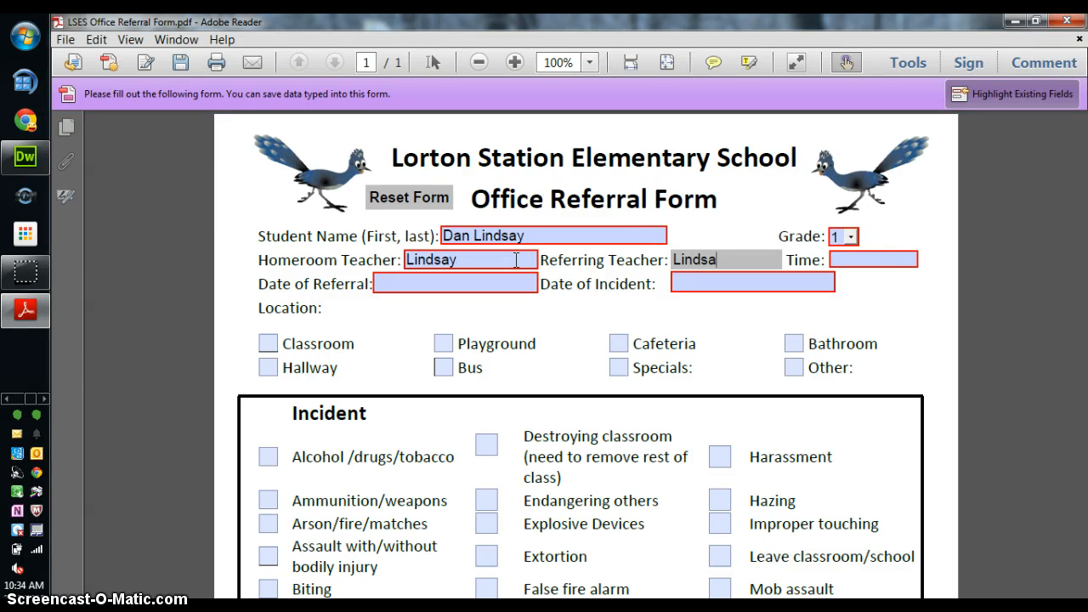
text(y)
key(Tab)
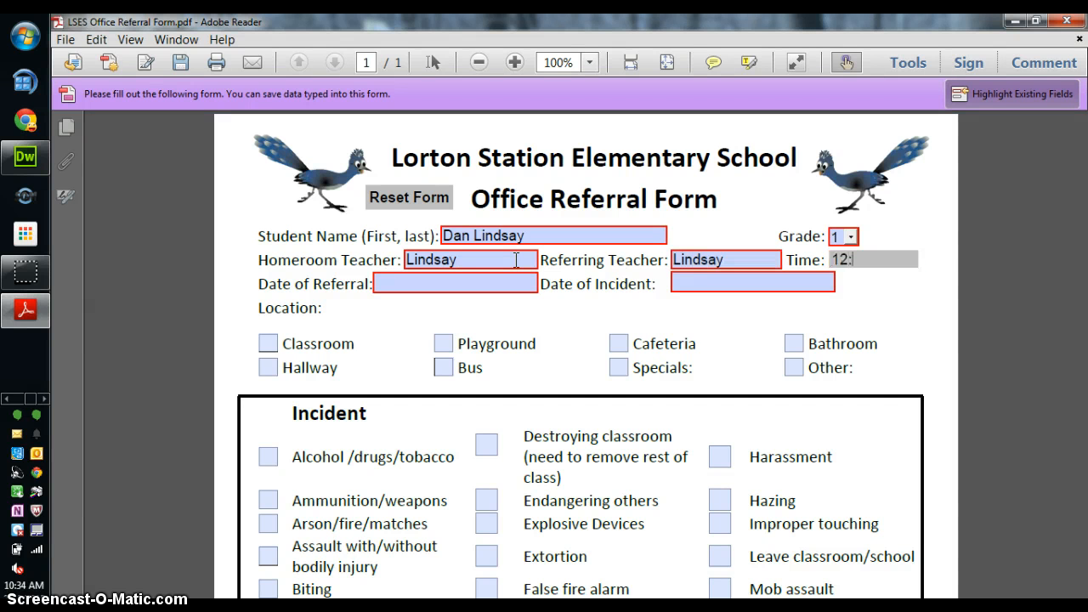
text(12:30)
key(Tab)
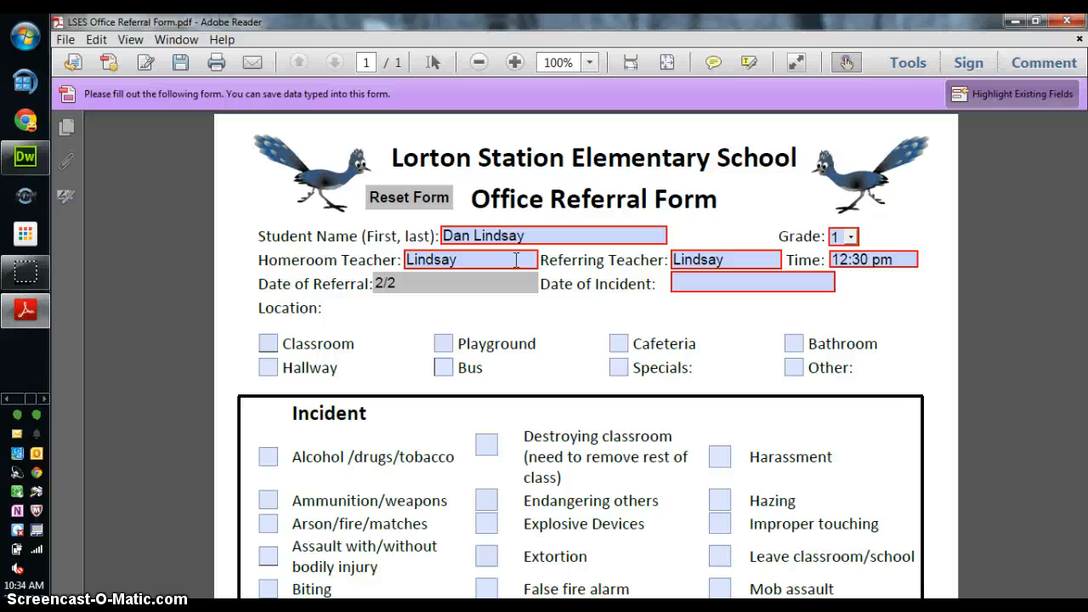
text(2/2/15)
key(Tab)
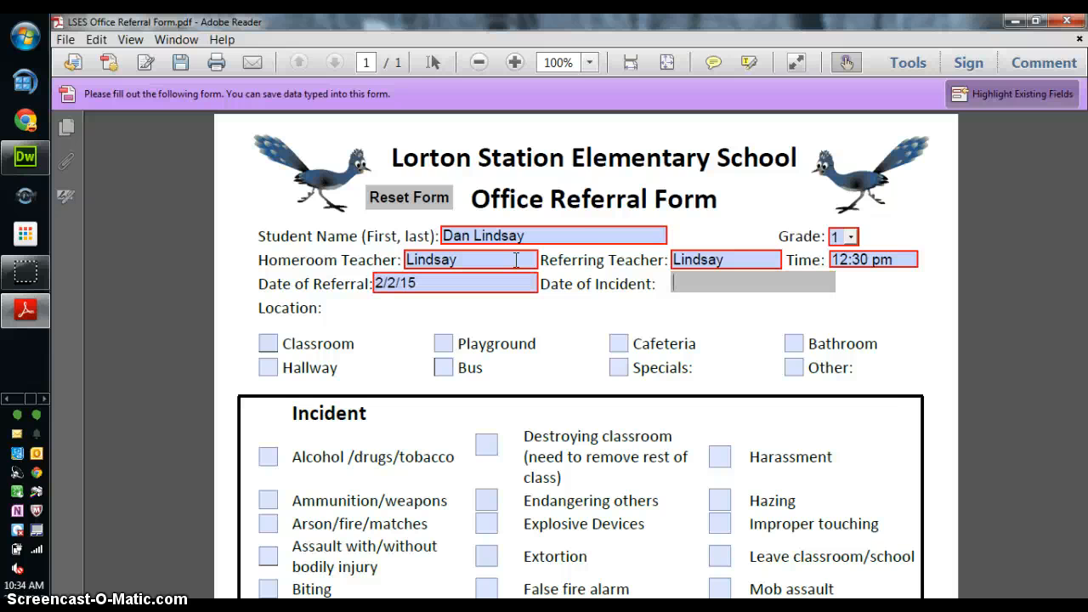
text(2/2/15)
key(Tab)
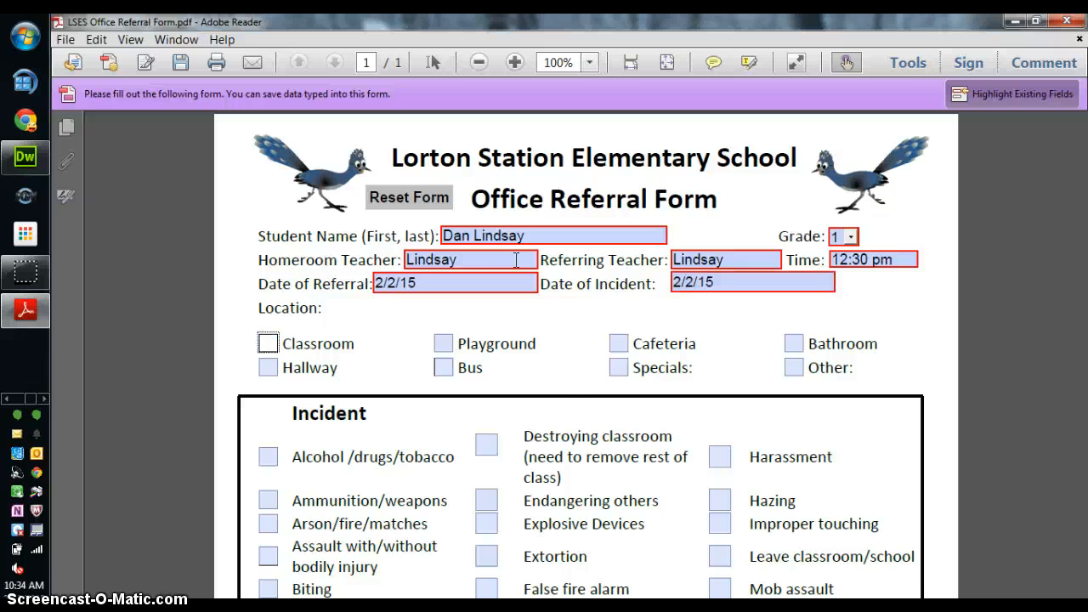
Mark Cafeteria as the location and Vandalism as the incident type, leaving Gambling unticked.
click(618, 348)
scroll(422, 395, down, 3)
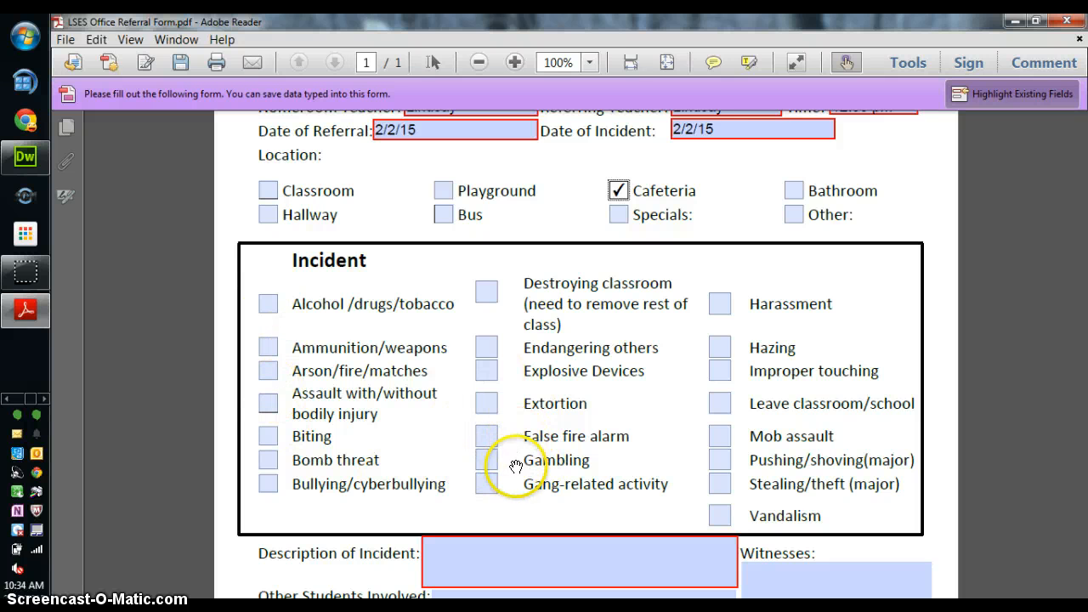
click(487, 460)
scroll(544, 442, down, 3)
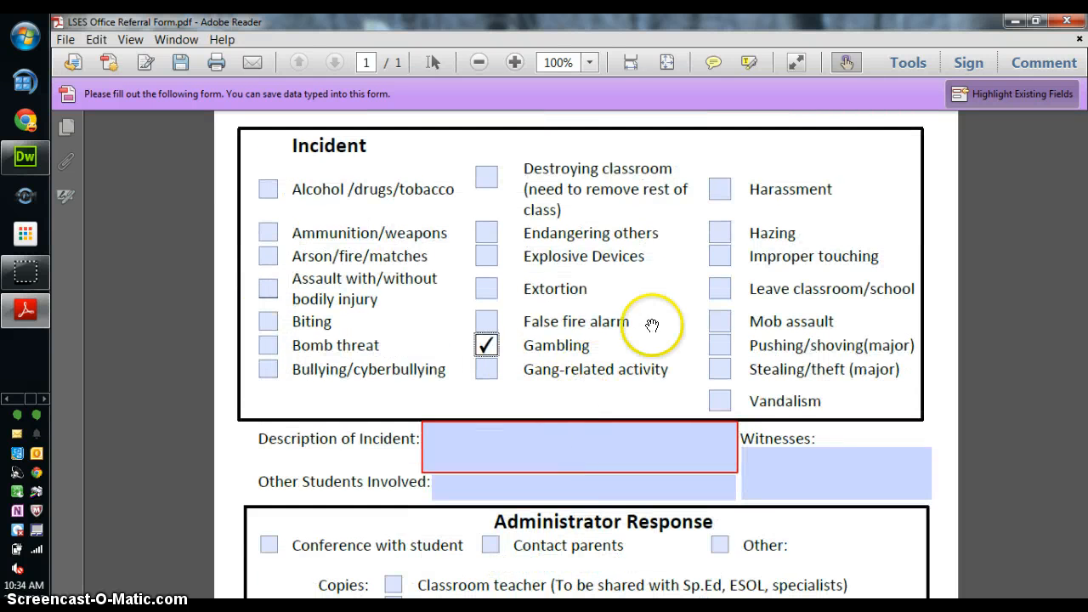
click(719, 401)
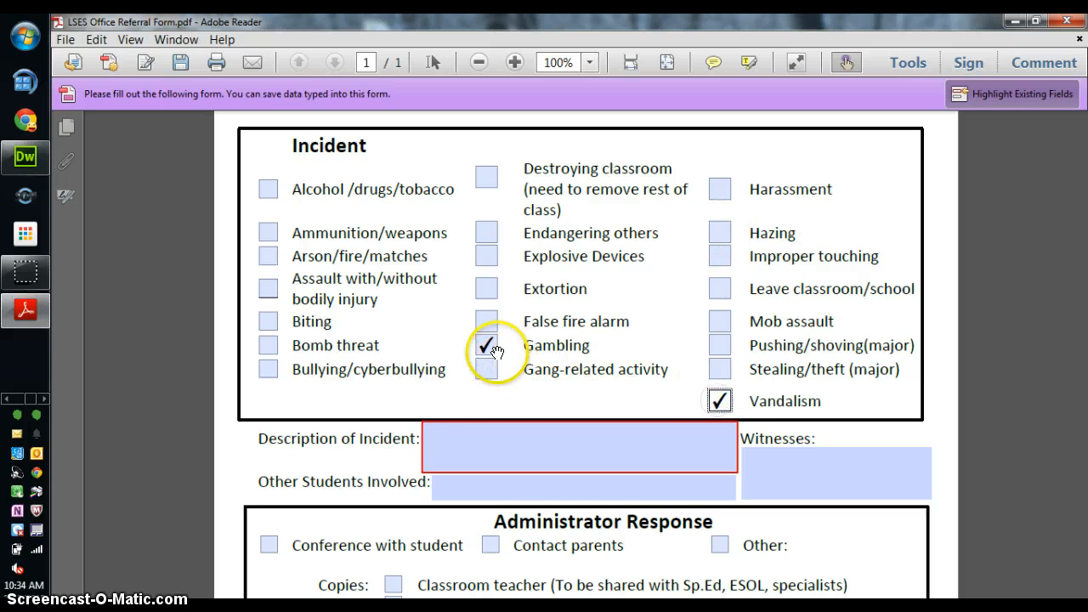
click(487, 346)
Enter the other teacher's name in the Witnesses field.
click(441, 436)
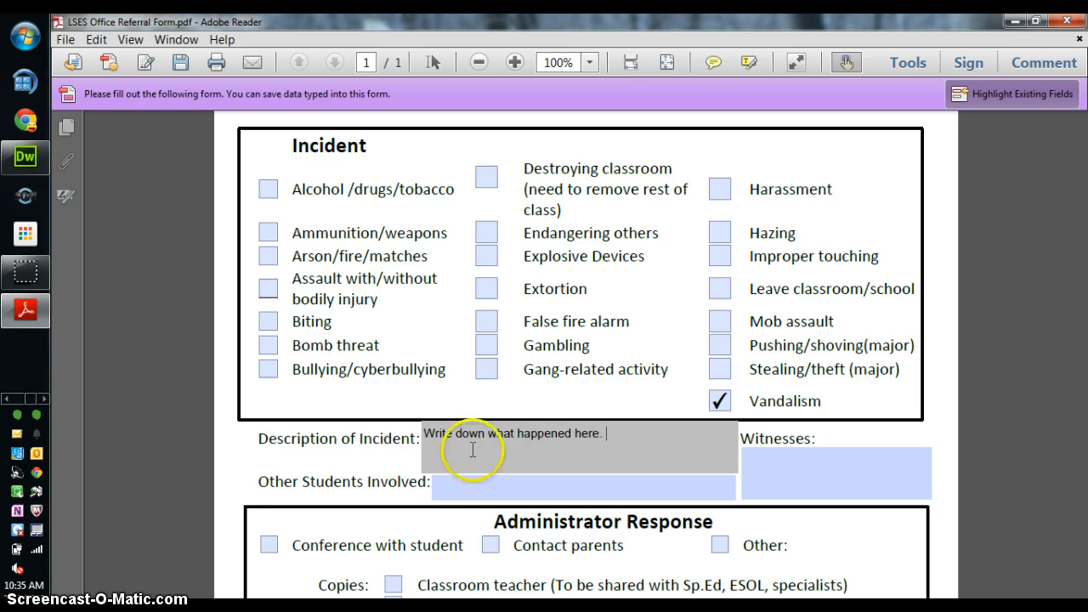
click(481, 489)
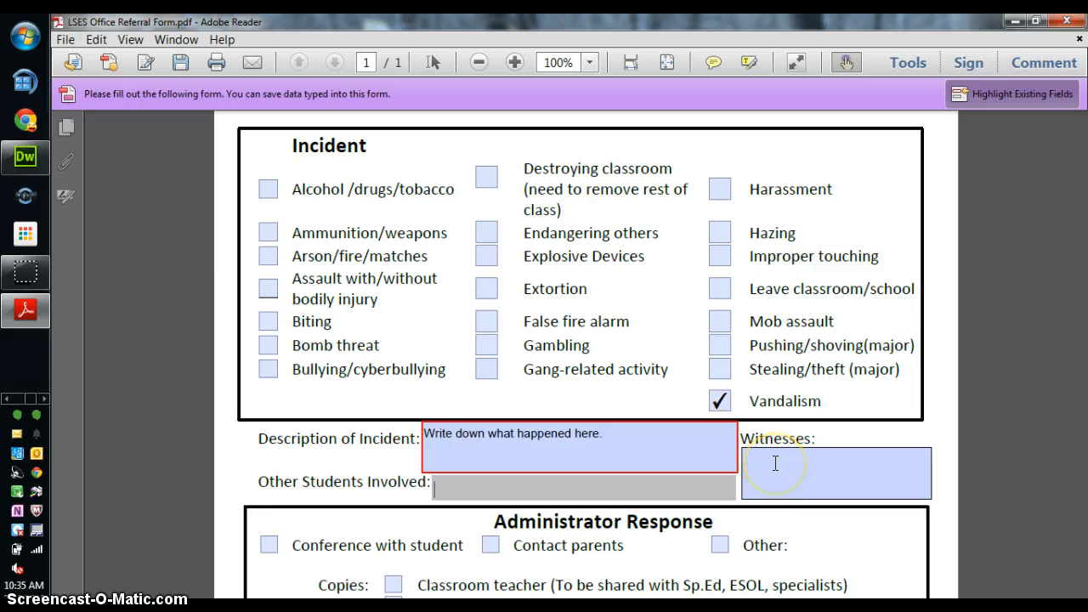
click(775, 463)
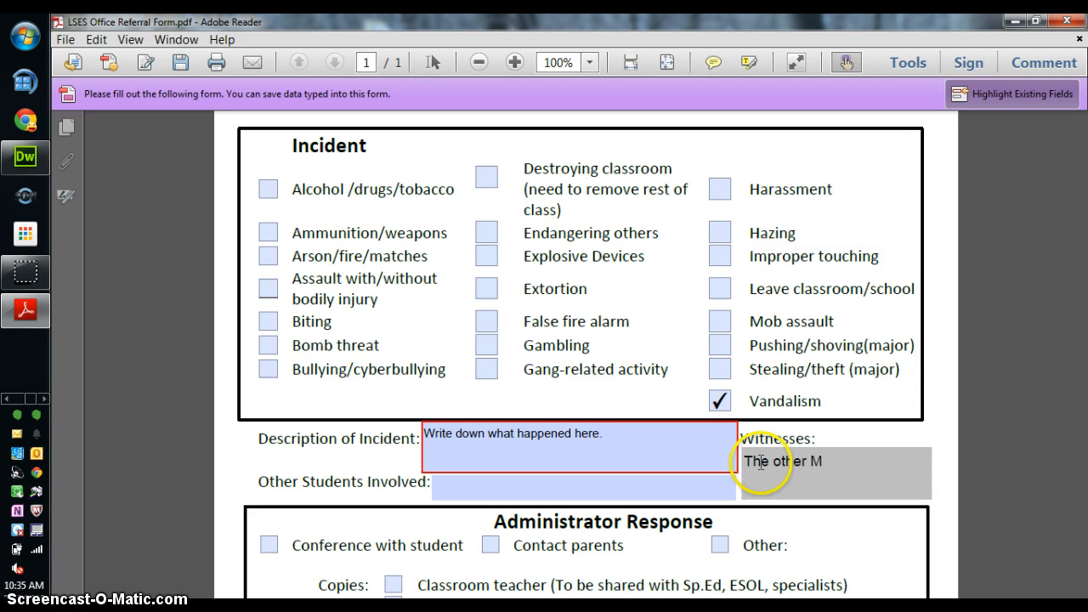
text(The other Mr. Lindsay)
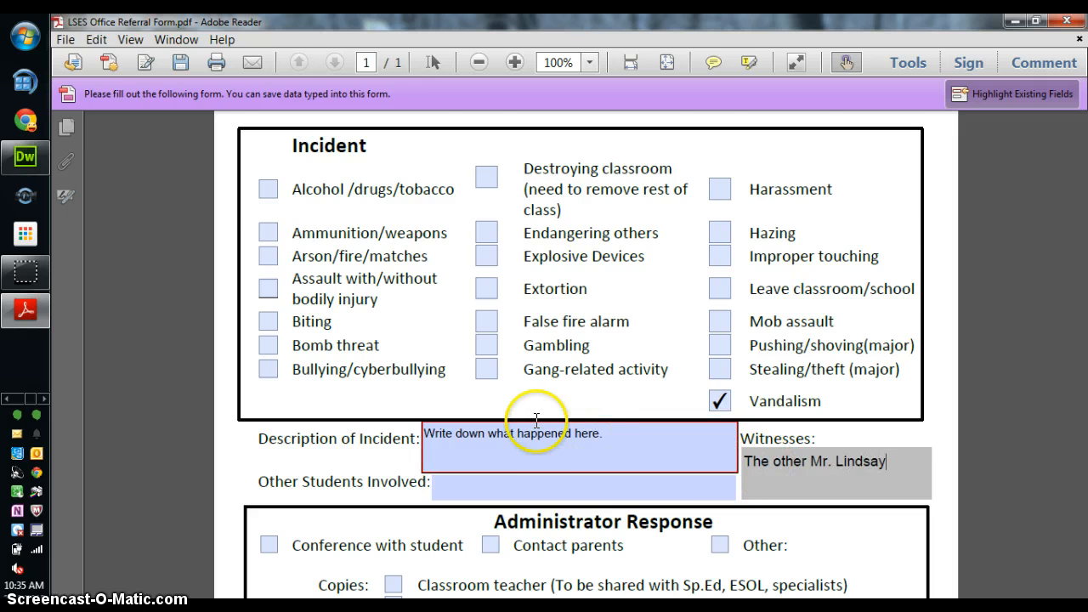
scroll(497, 451, down, 3)
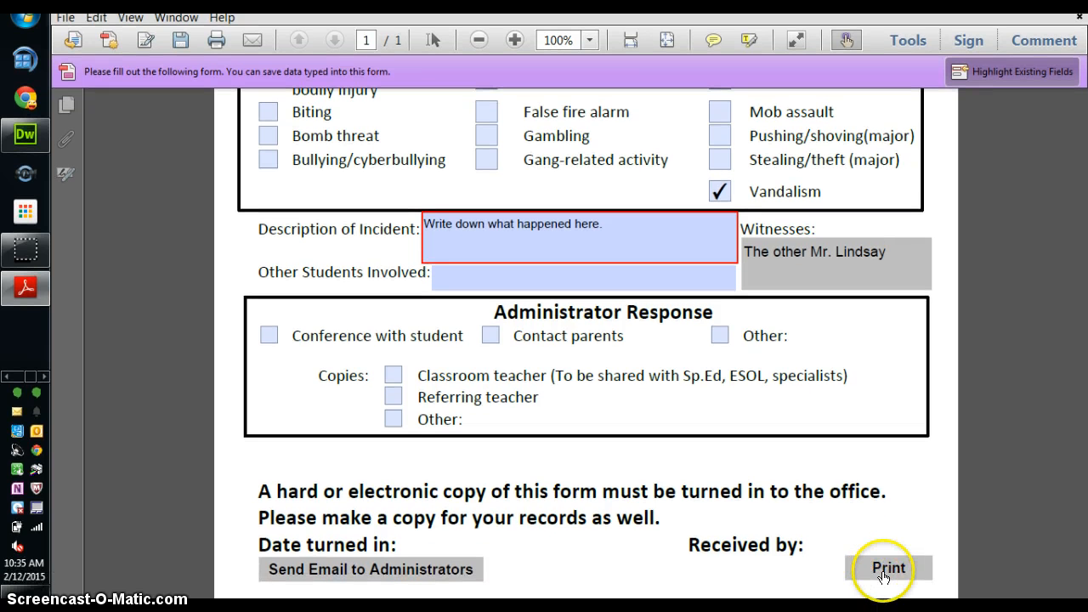
Send the completed referral form to the printer from the Print dialog.
click(886, 571)
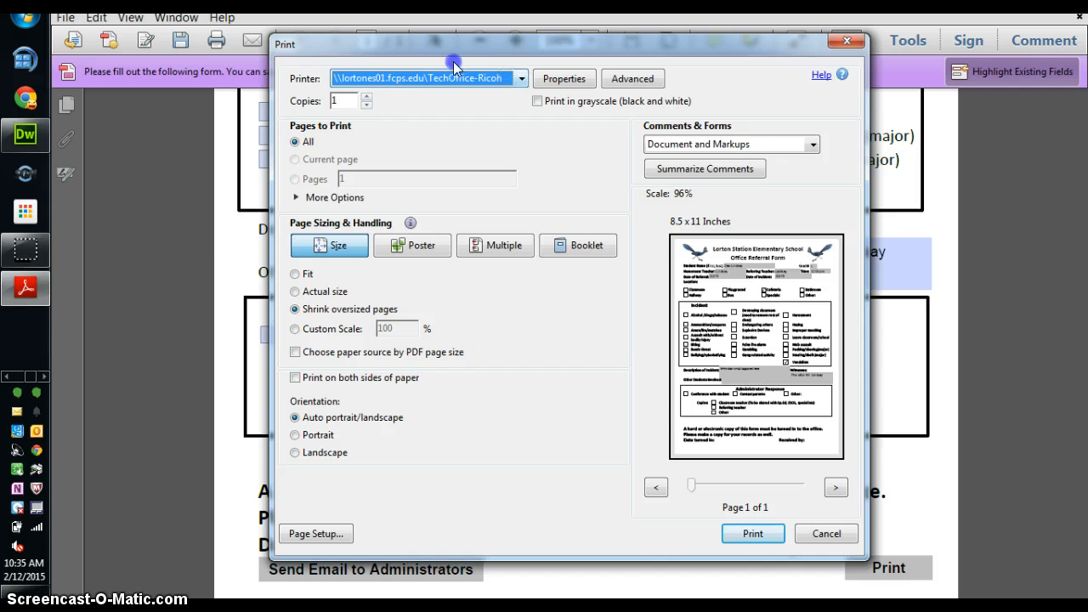
click(752, 533)
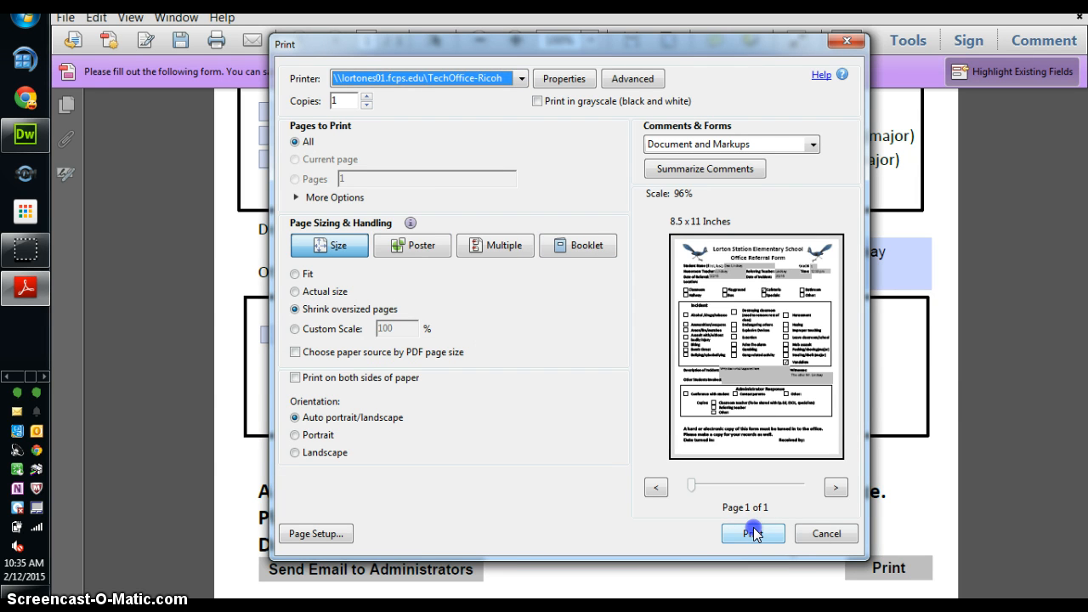
click(817, 536)
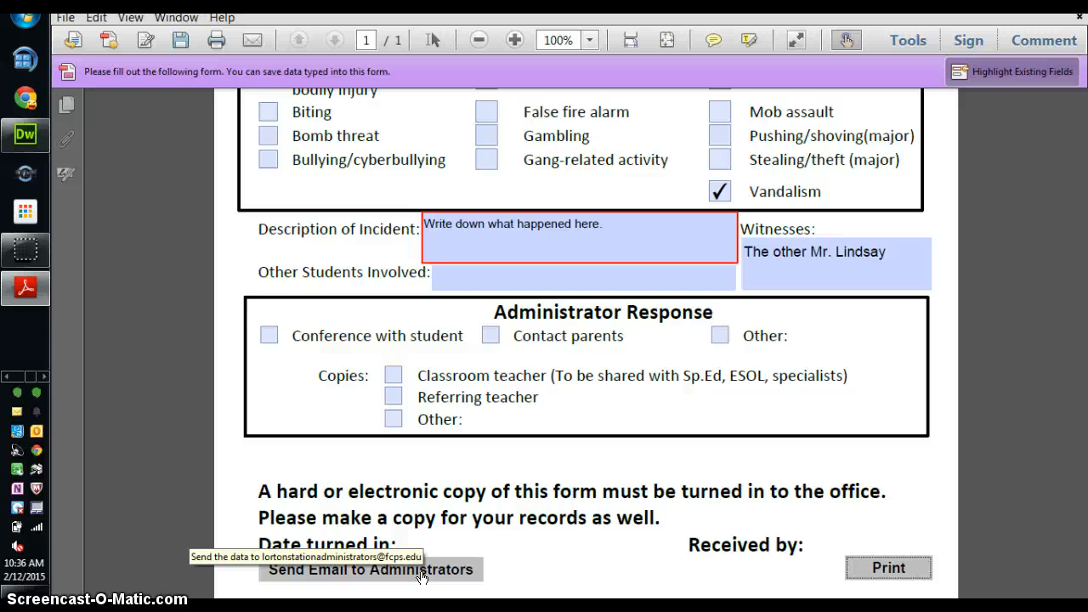
Create the administrators email with the form PDF attached and Cc your own address.
click(423, 576)
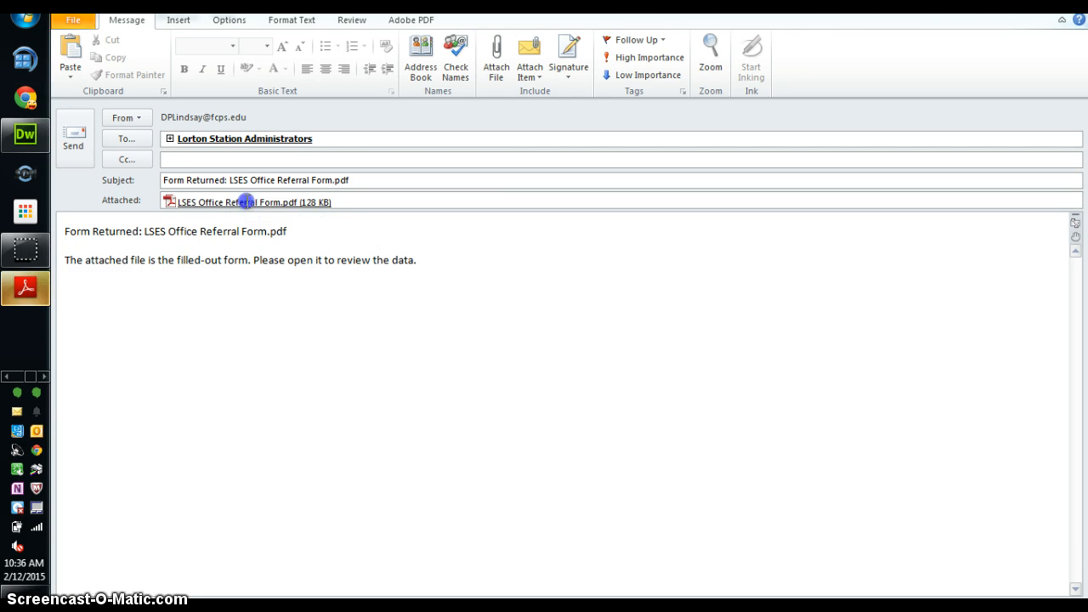
click(323, 158)
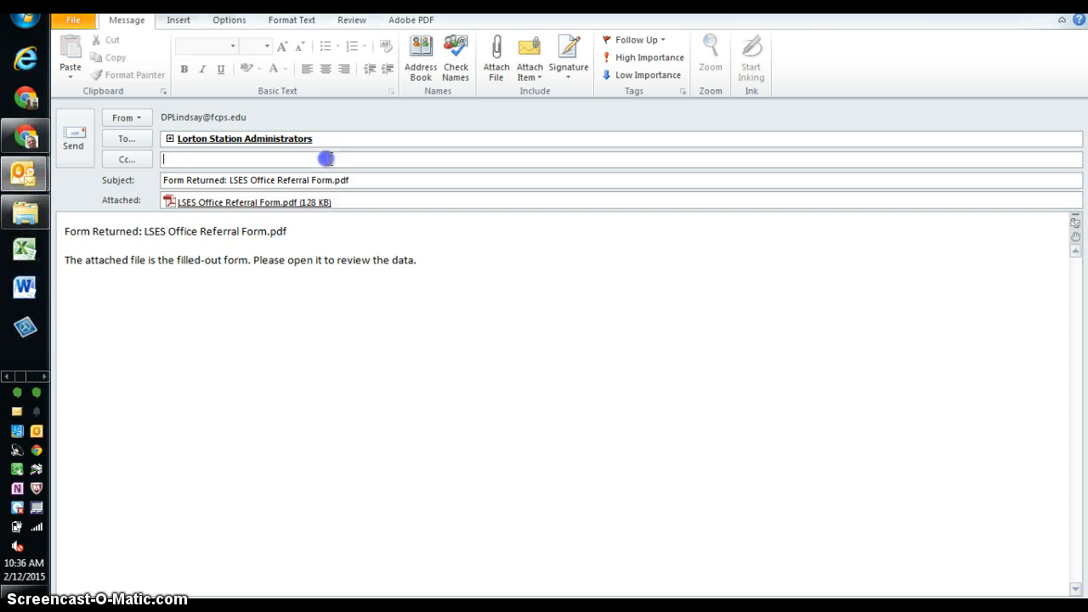
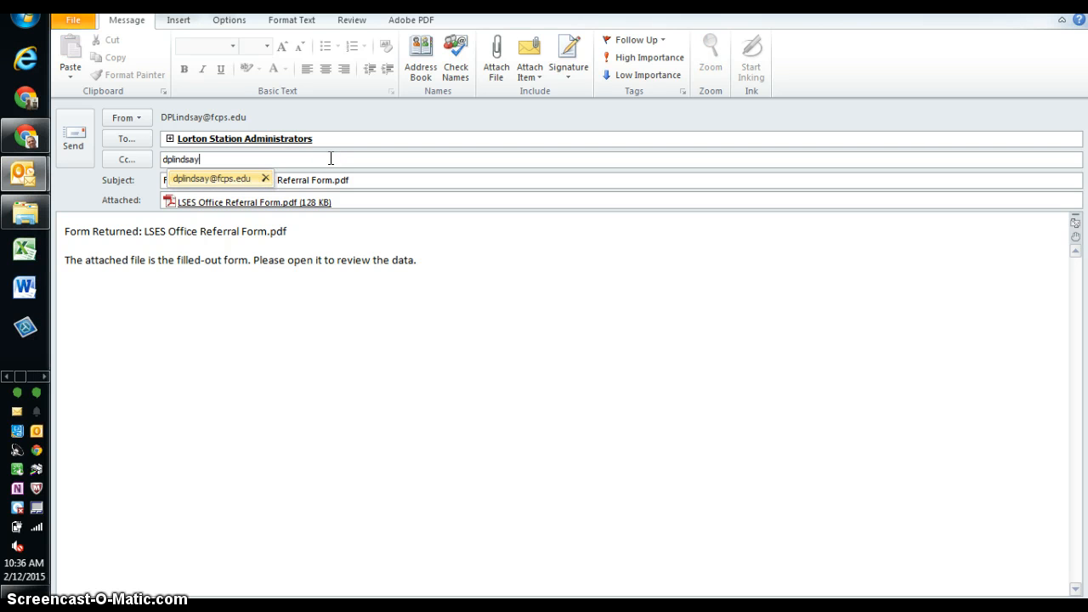
key(Return)
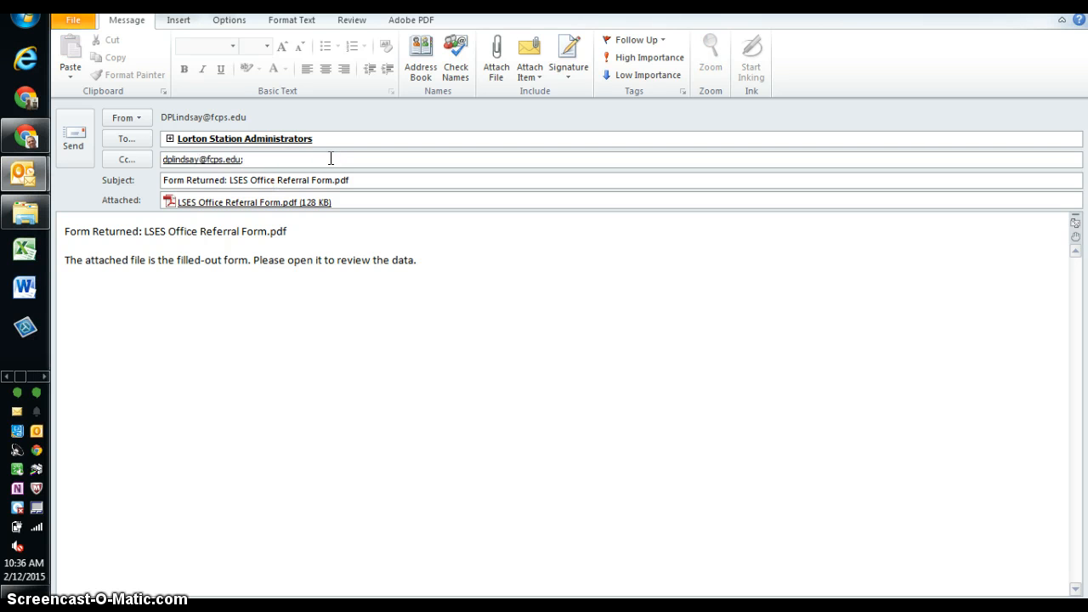
click(342, 158)
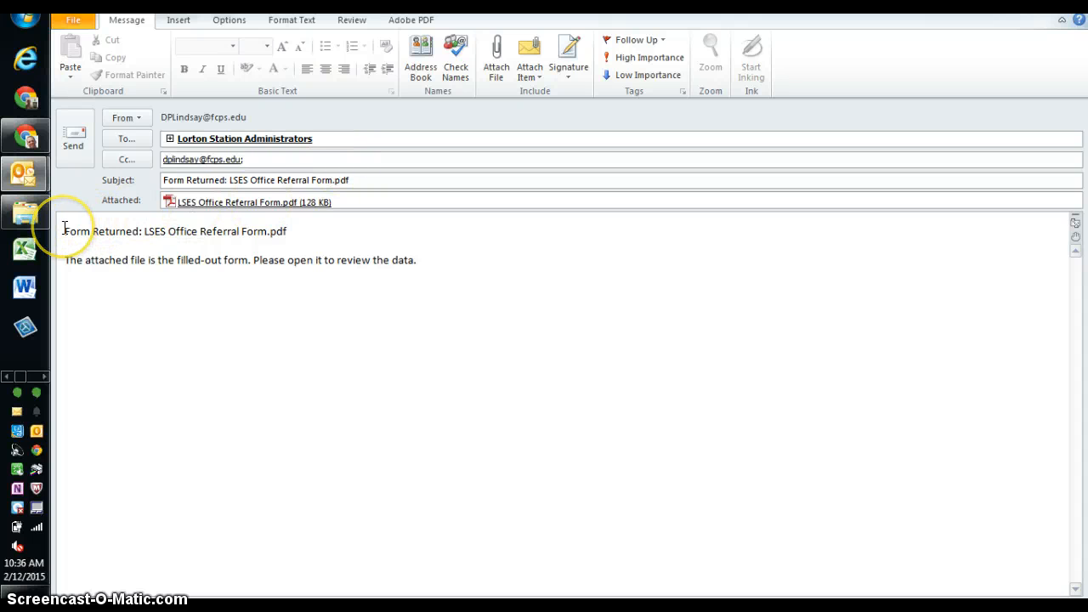
Add a body line saying who submitted the form, followed by the submitter's name line.
mouse_move(64, 228)
mouse_down()
mouse_move(464, 284)
mouse_move(60, 217)
mouse_up()
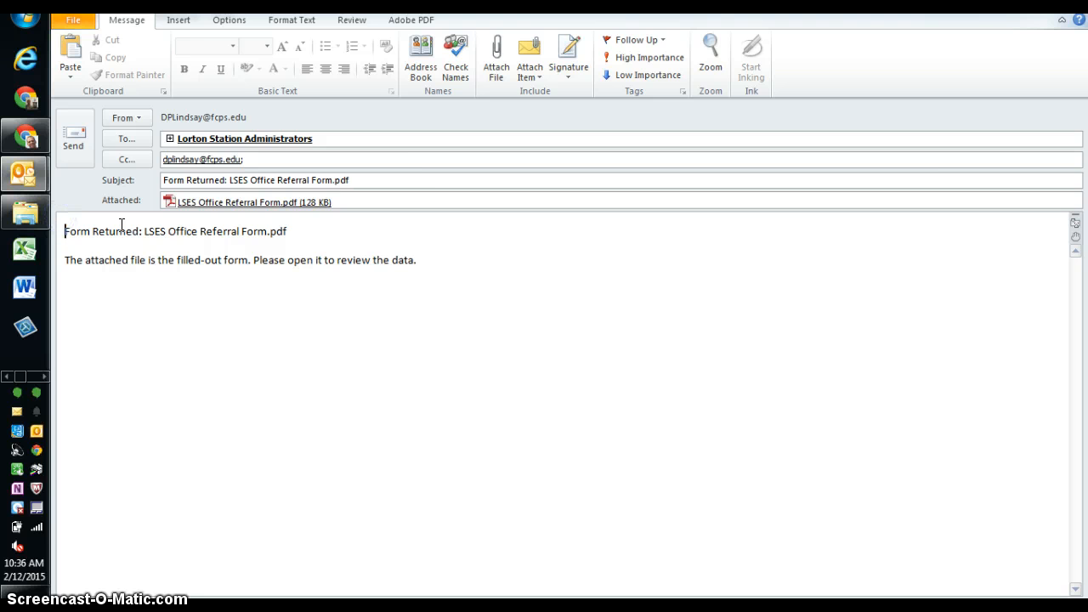
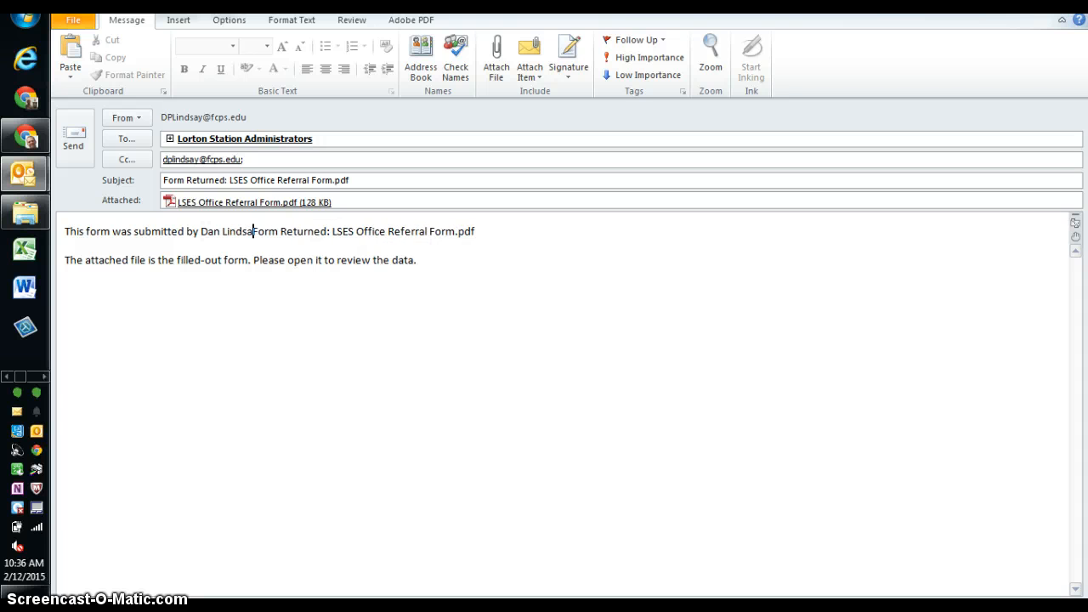
key(Return)
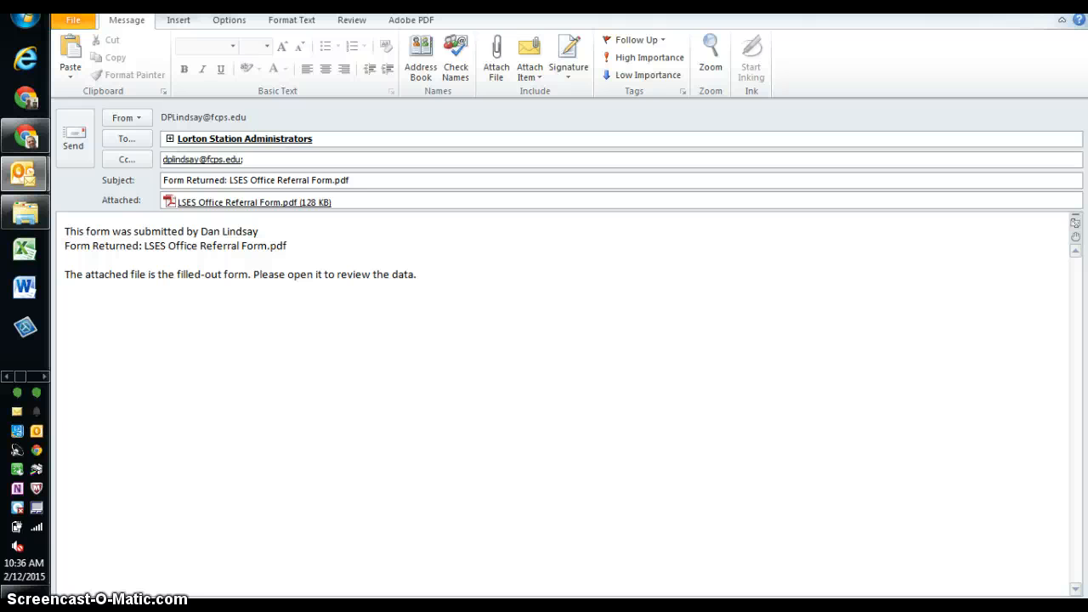
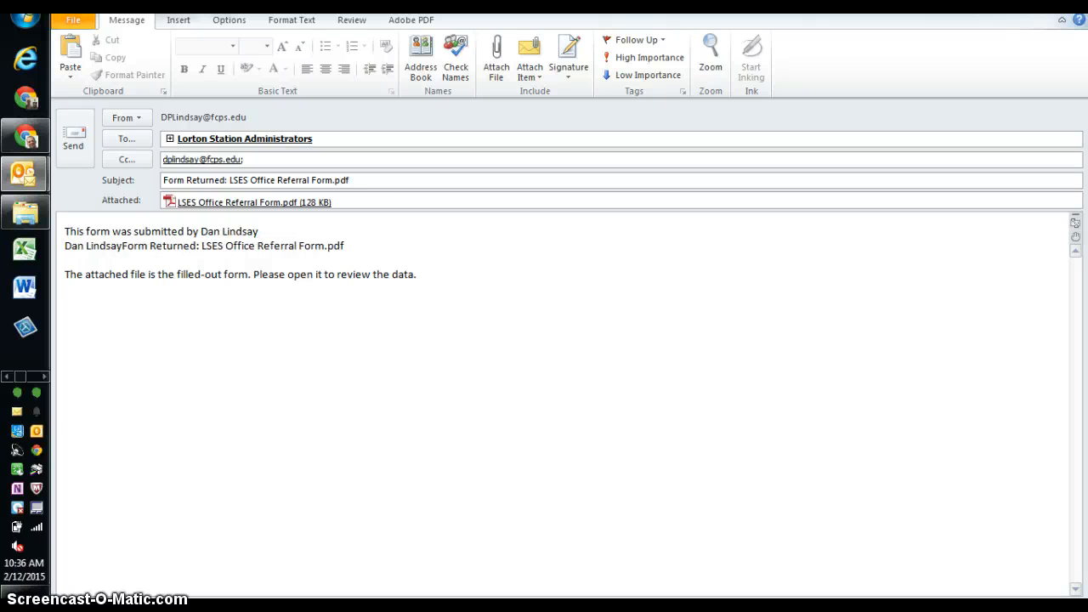
key(Return)
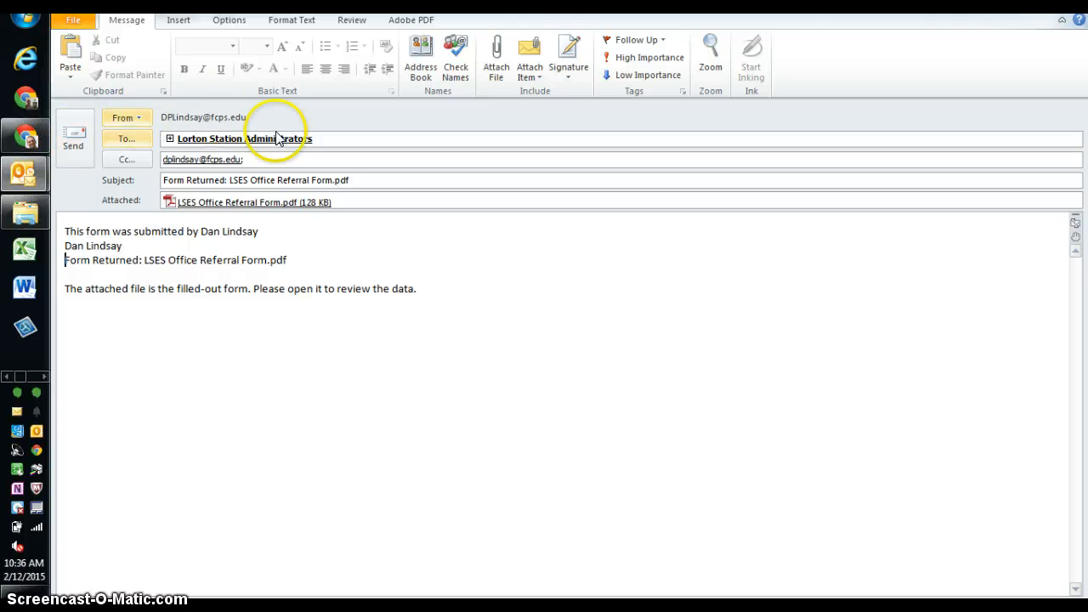
Remove the administrators group from the To field and send the email.
click(333, 140)
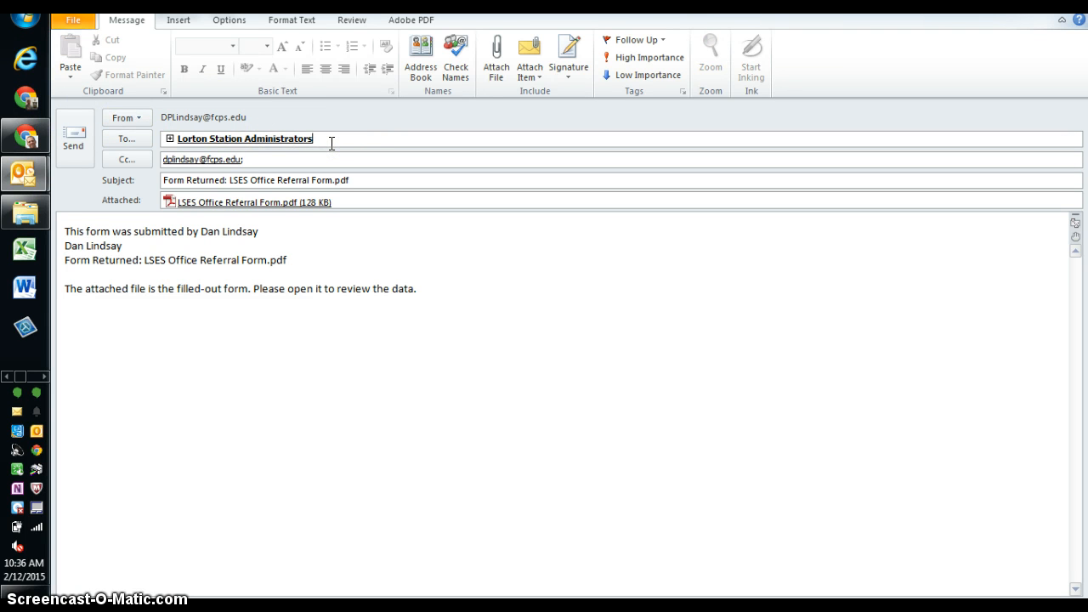
key(BackSpace)
key(BackSpace)
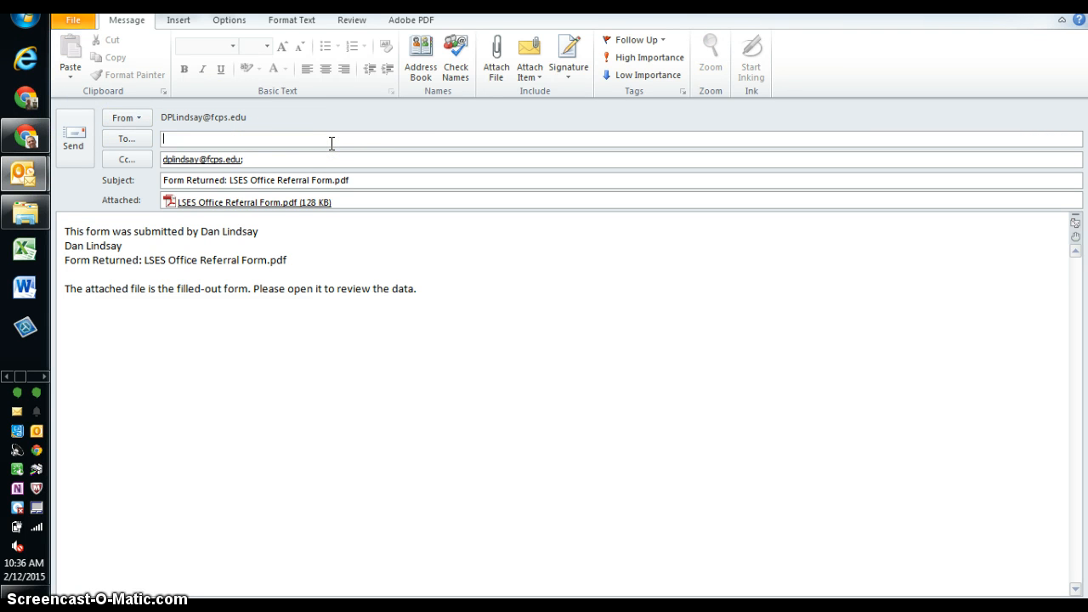
click(80, 140)
click(35, 173)
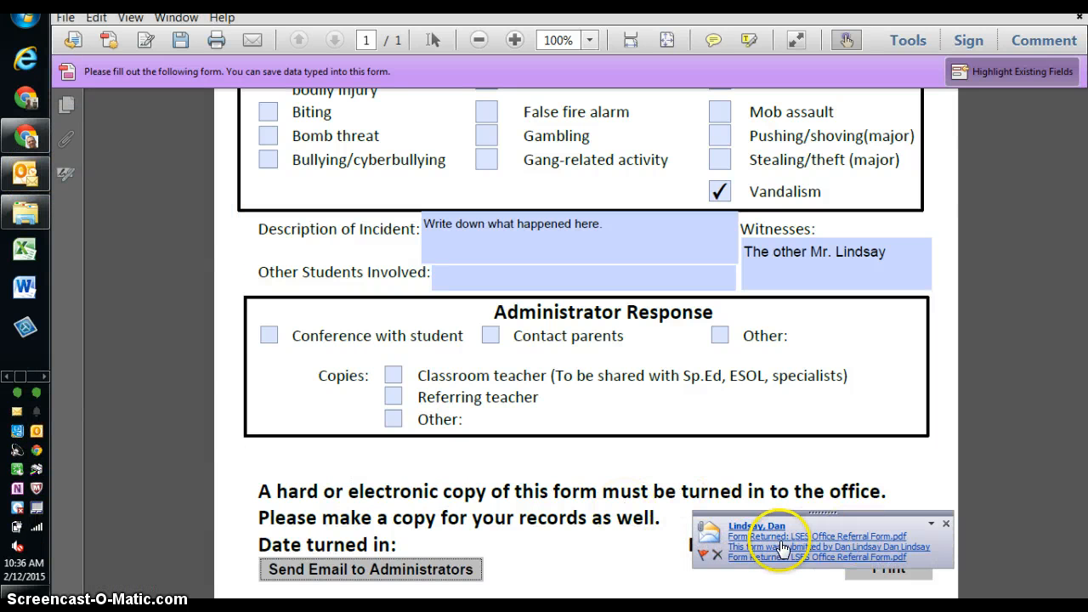
Open the newly received referral email and preview its attached form PDF.
click(823, 536)
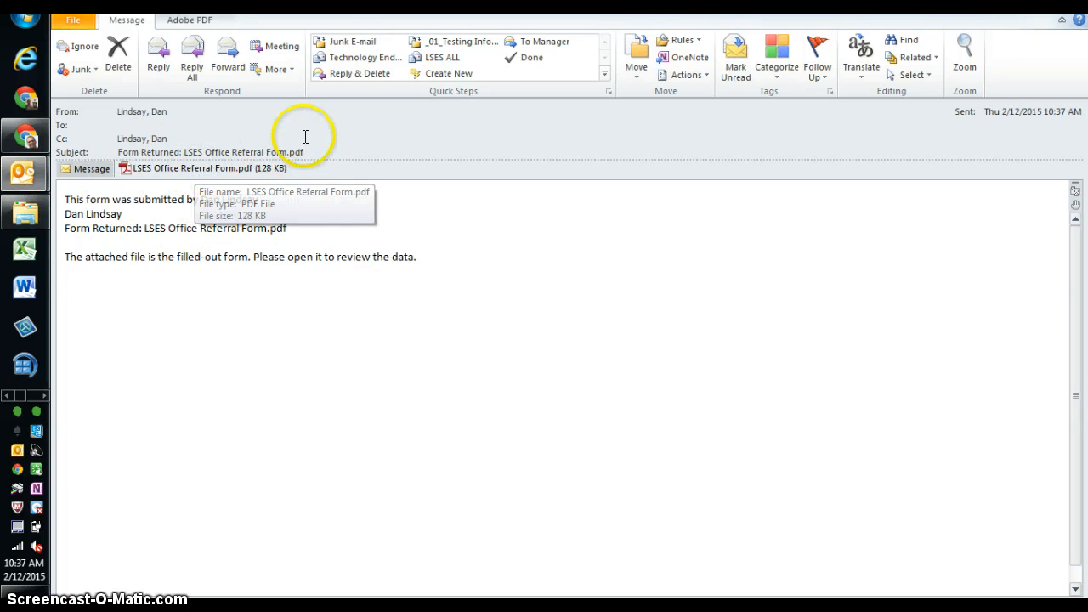
double_click(219, 167)
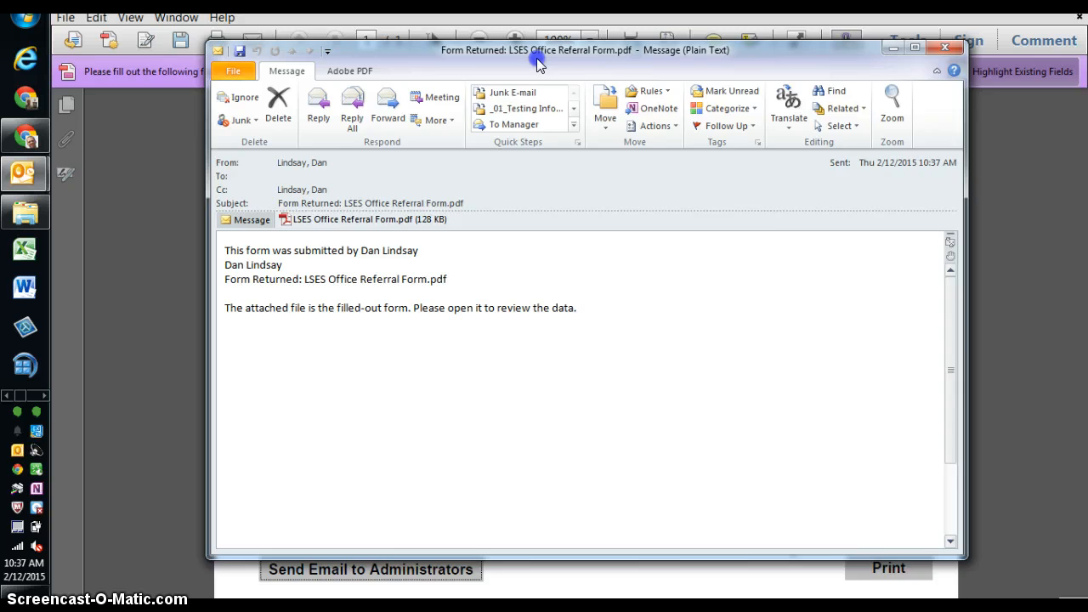
drag(538, 61, 434, 75)
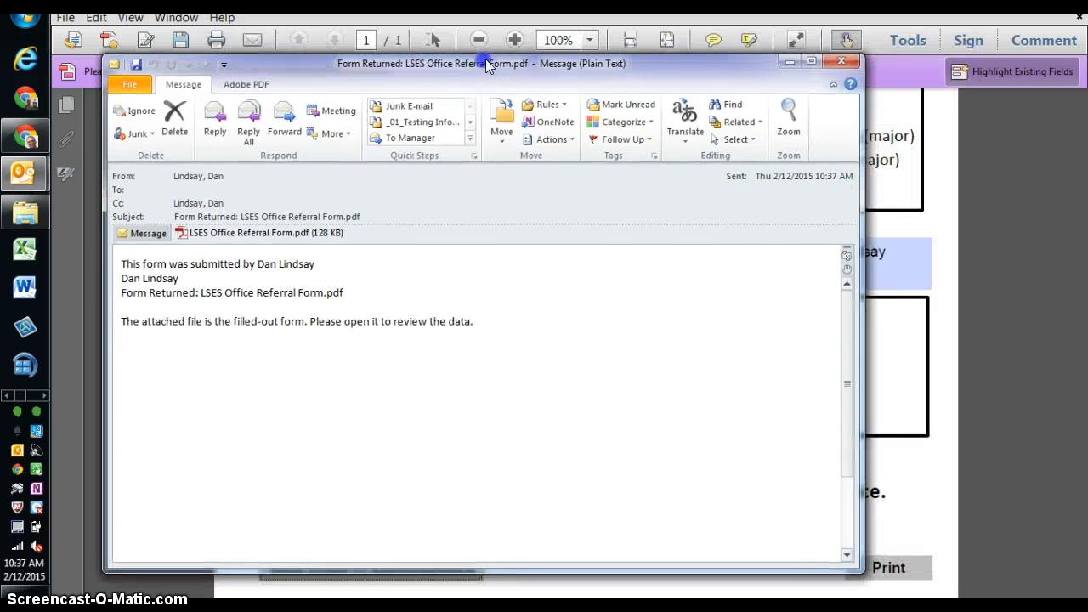
click(1014, 5)
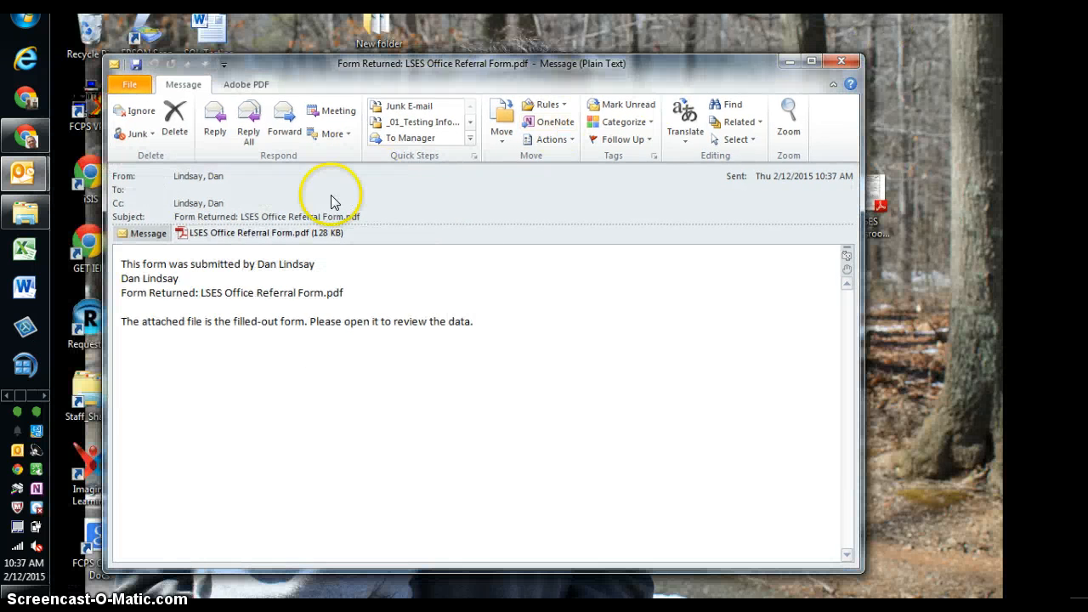
Drag the attached PDF to the desktop, then cancel overwriting the existing file.
double_click(267, 234)
mouse_move(267, 234)
mouse_down()
mouse_move(562, 289)
mouse_move(939, 310)
mouse_move(943, 326)
mouse_up()
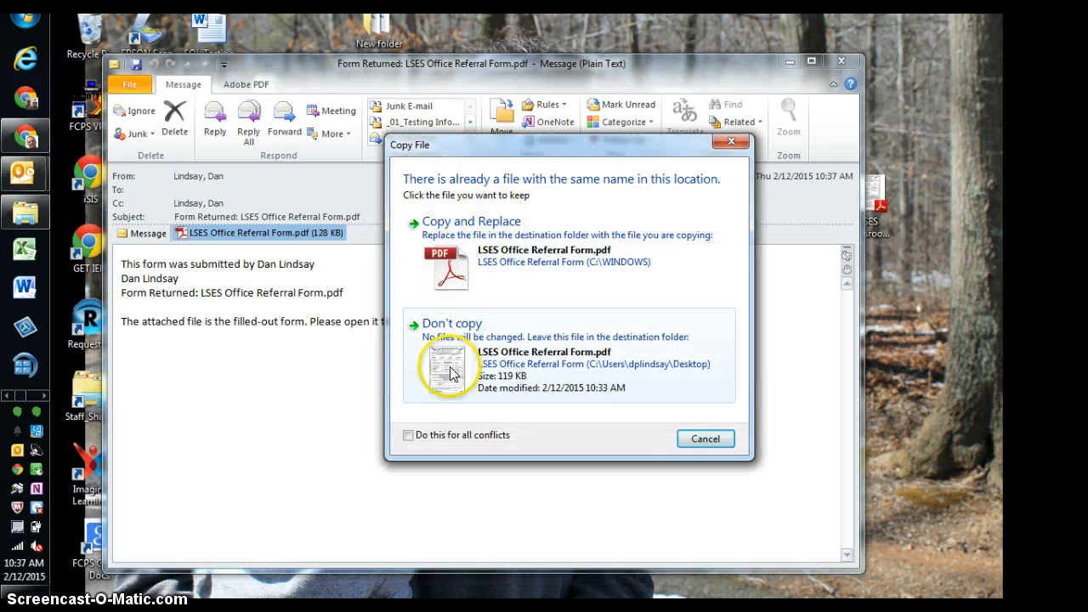
click(698, 439)
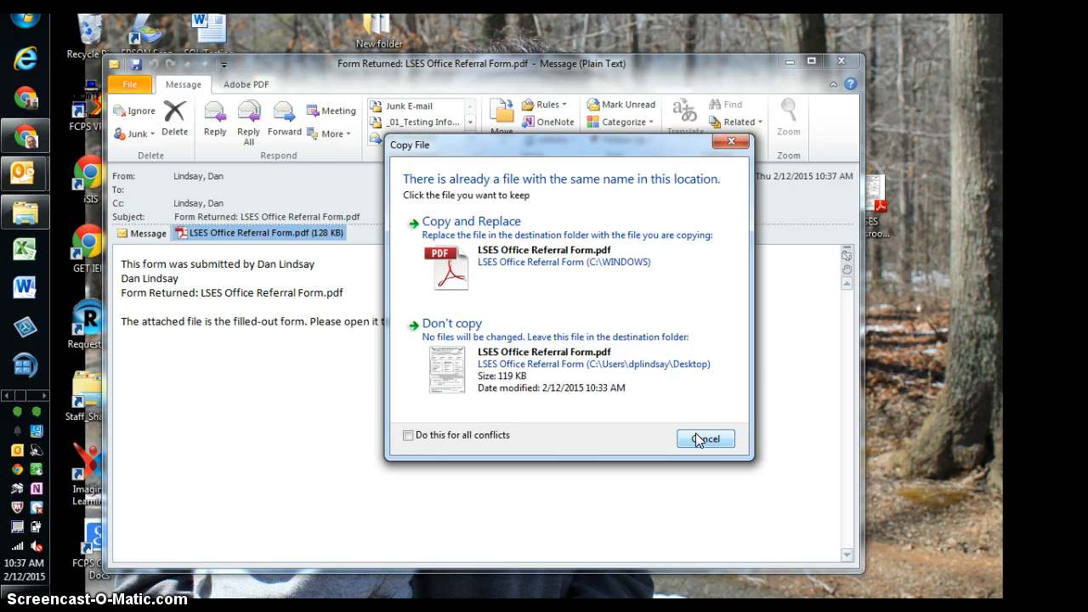
click(697, 438)
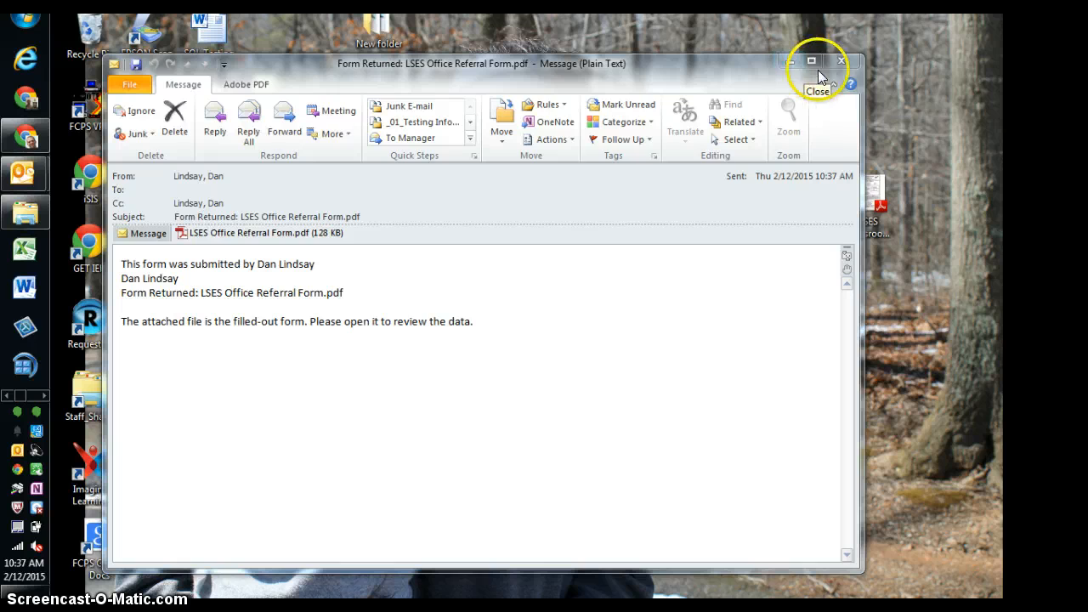
Close the received message, then close the referral form in Reader, saving its changes.
click(841, 61)
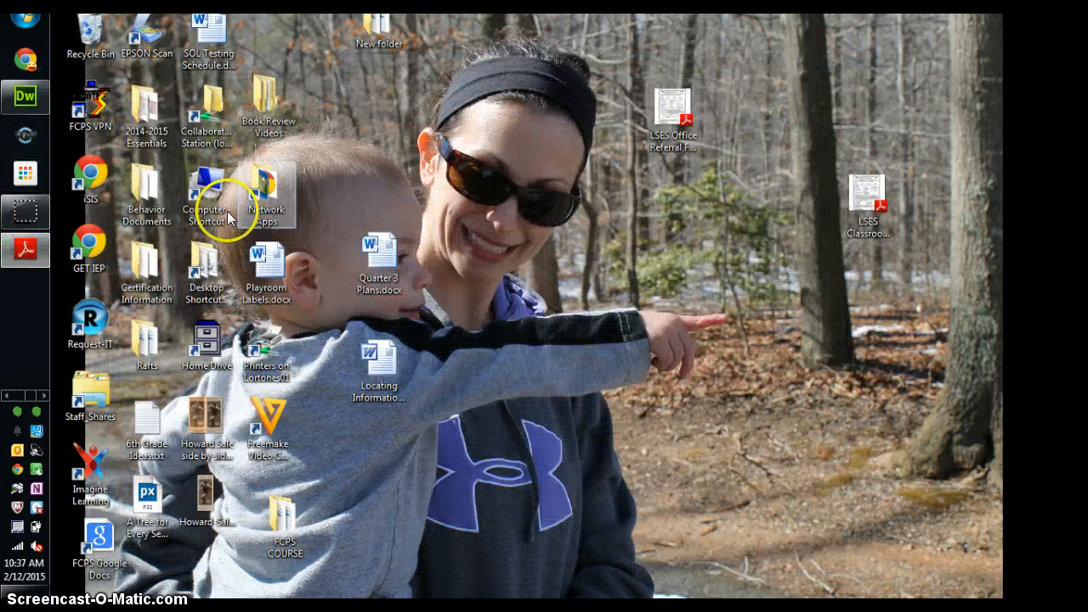
click(26, 249)
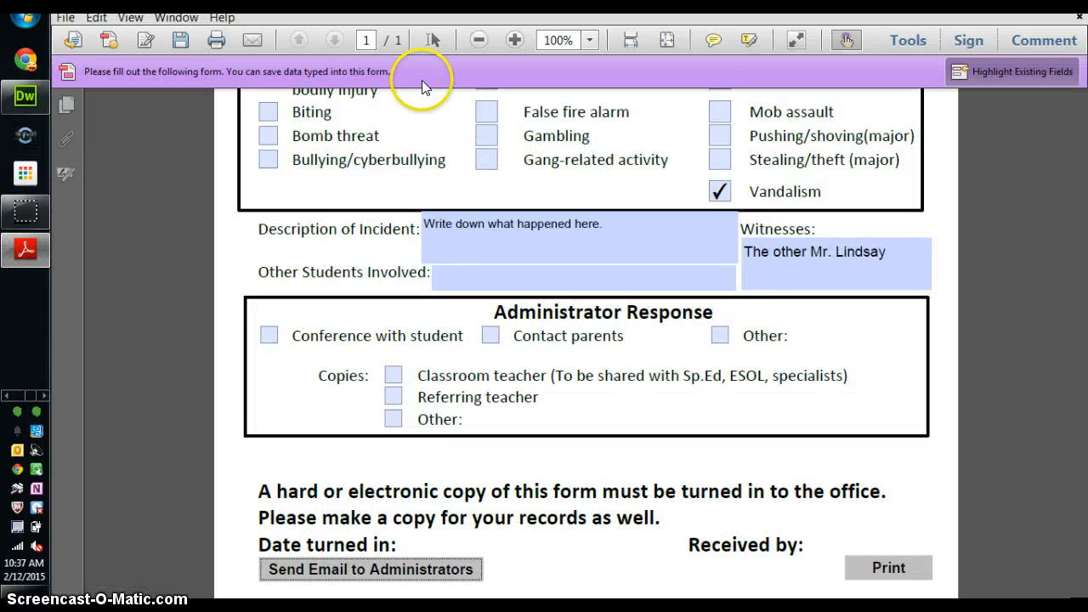
click(61, 18)
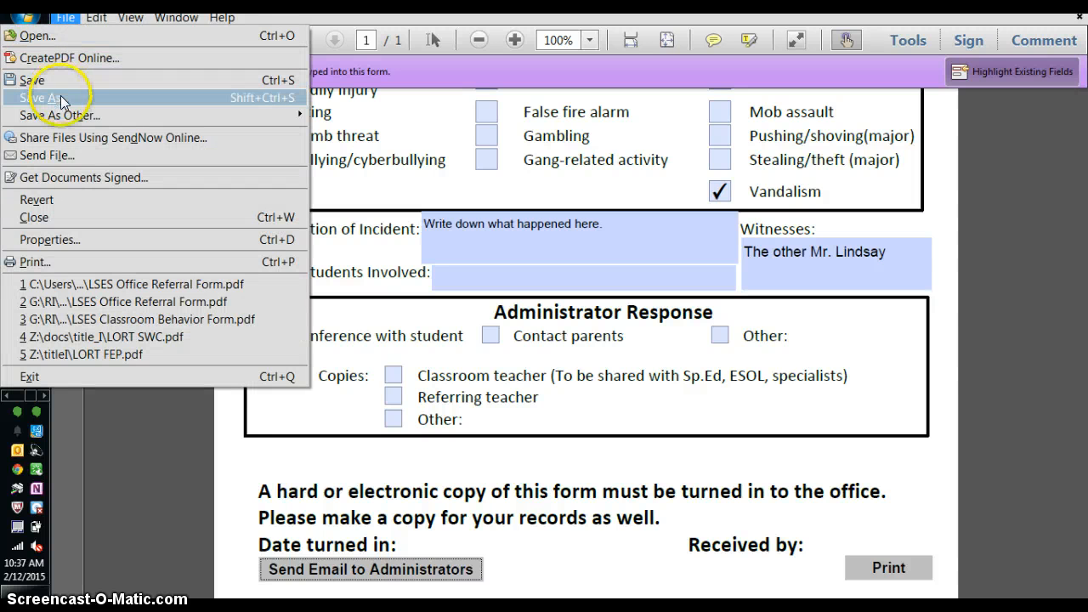
click(390, 188)
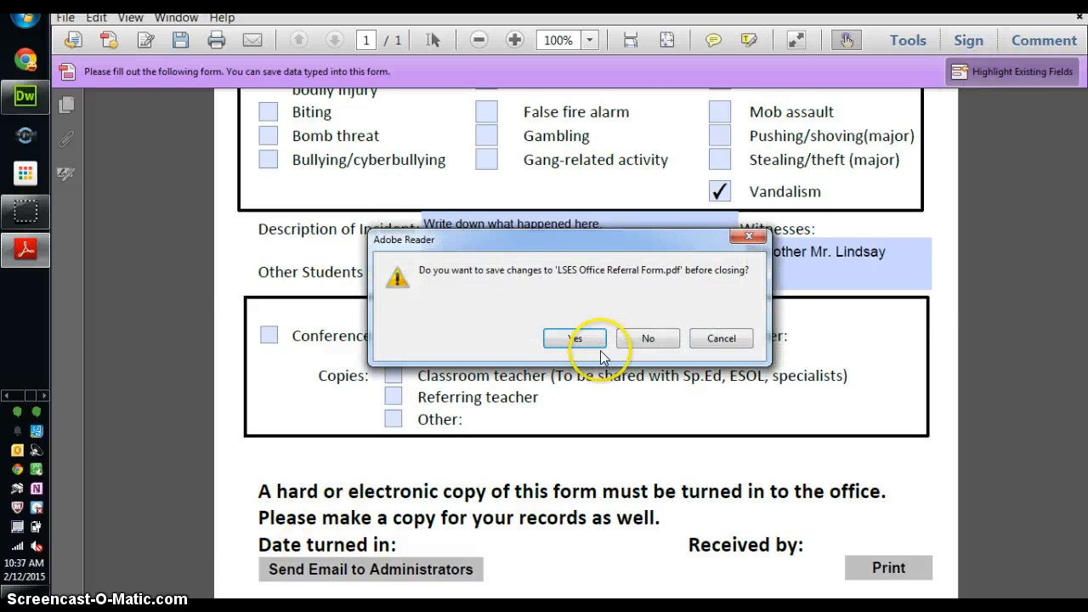
click(600, 346)
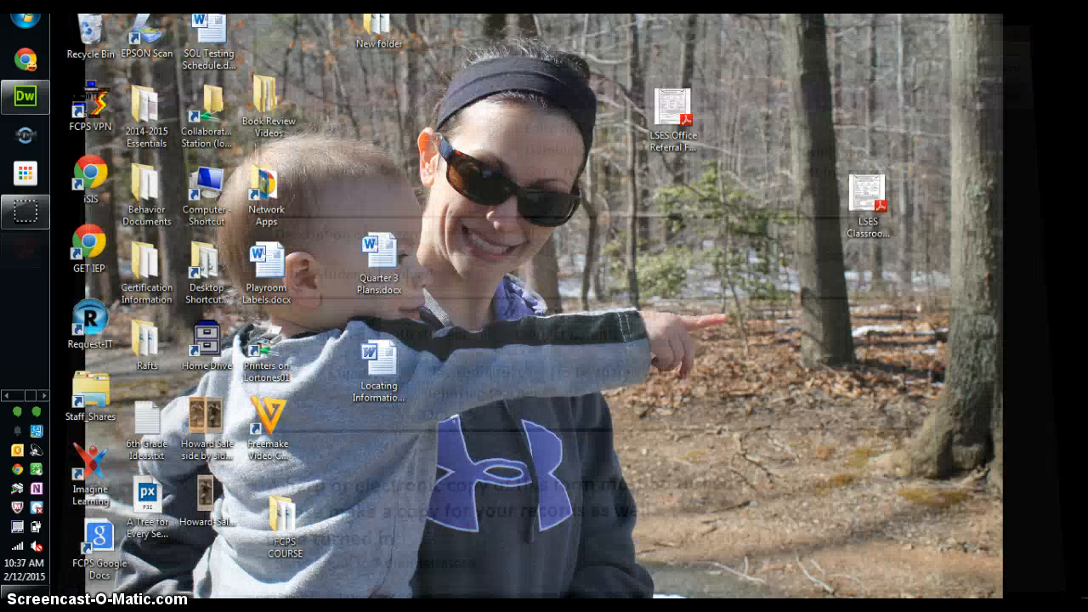